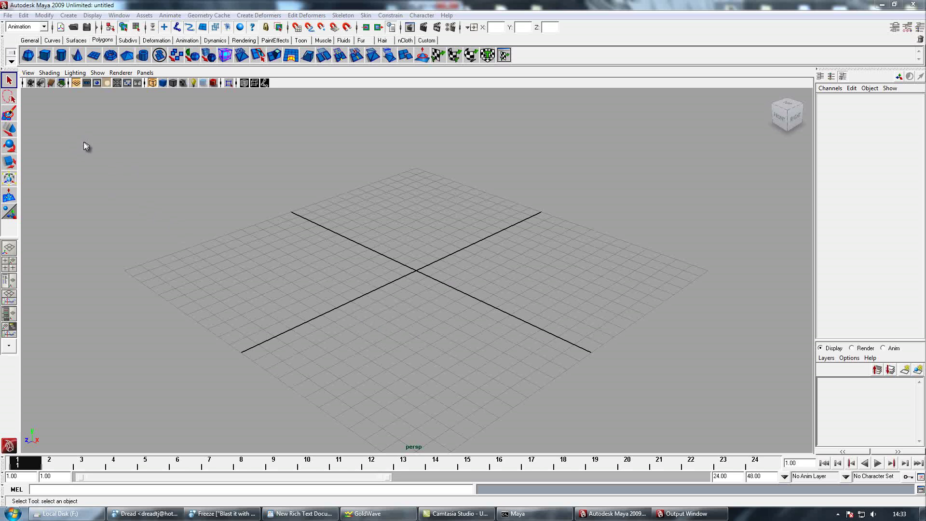
Start opening a scene and browse to F:\Games\Steam\steamapps.
left_click(8, 16)
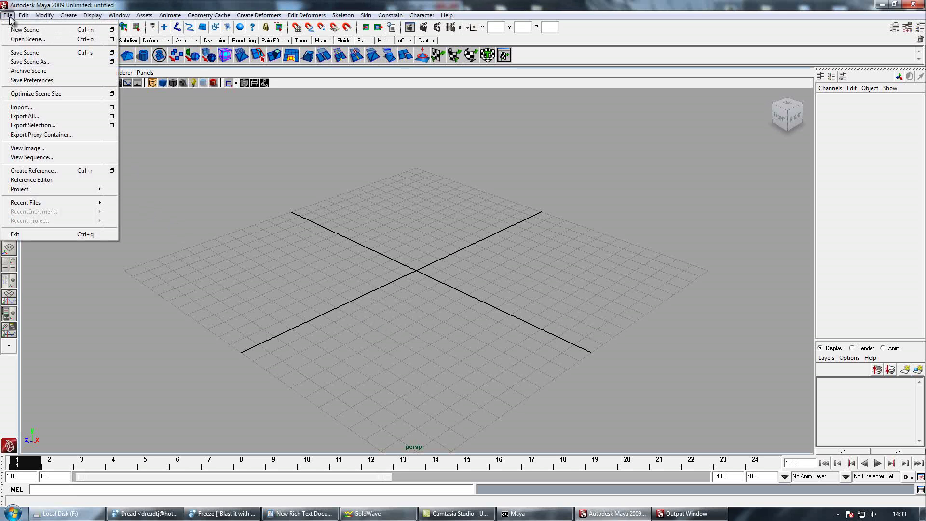
left_click(28, 39)
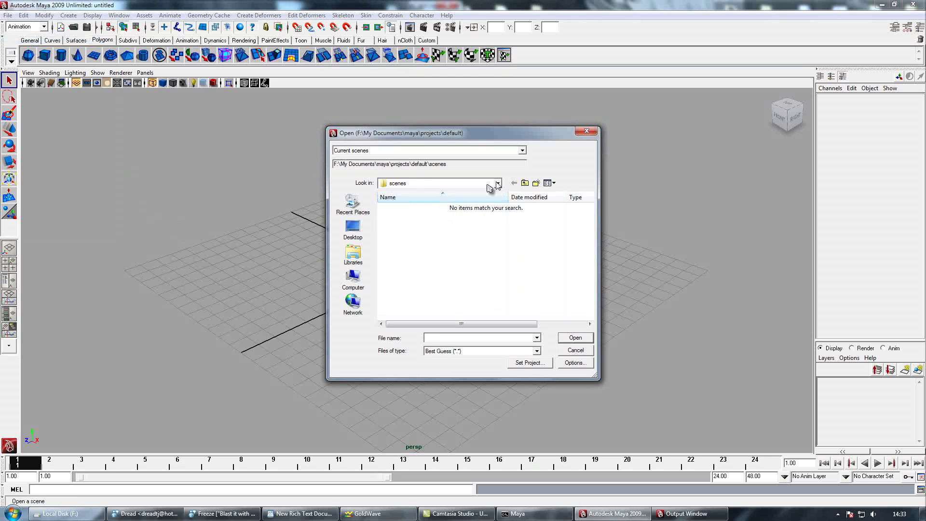
left_click(497, 183)
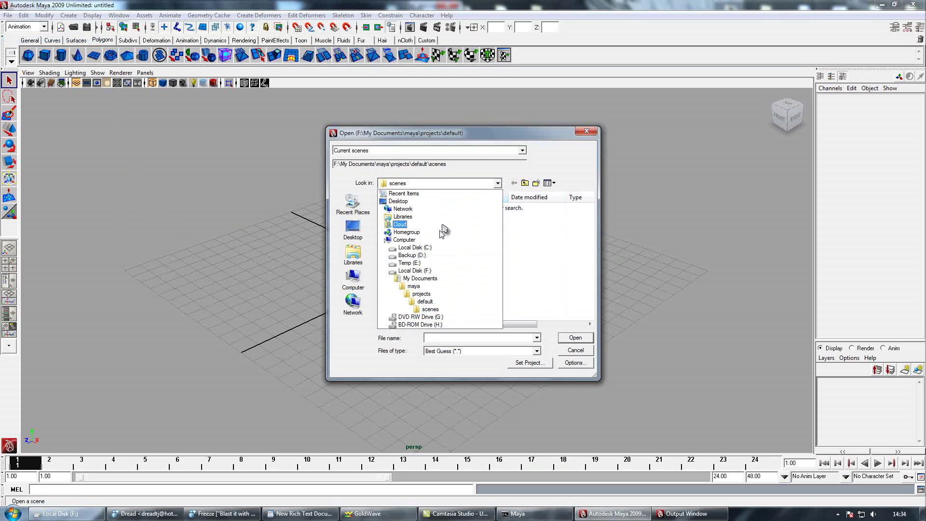
left_click(430, 271)
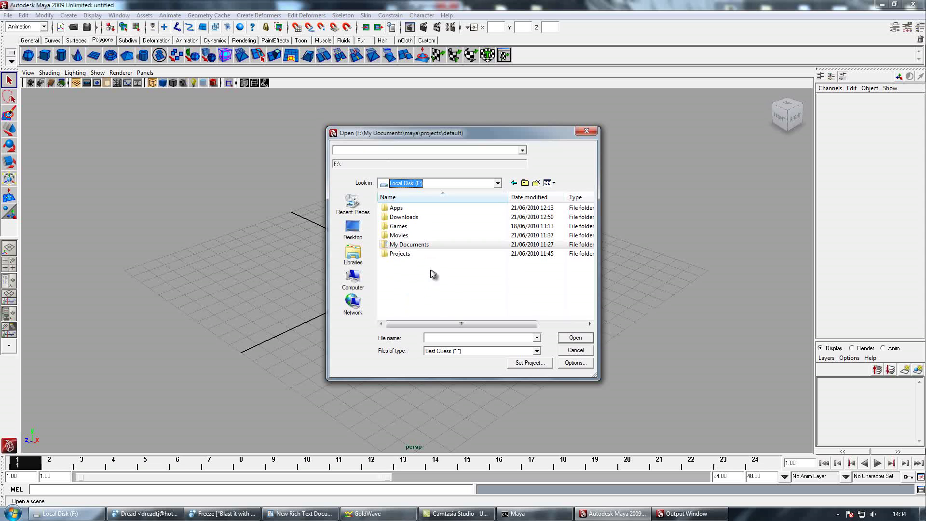
double_click(406, 226)
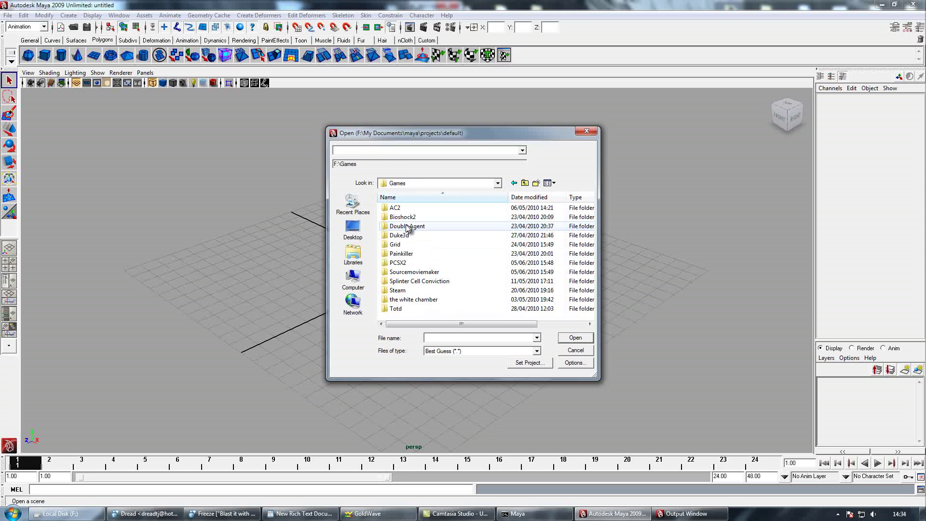
double_click(410, 291)
scroll(412, 280, "down", 3)
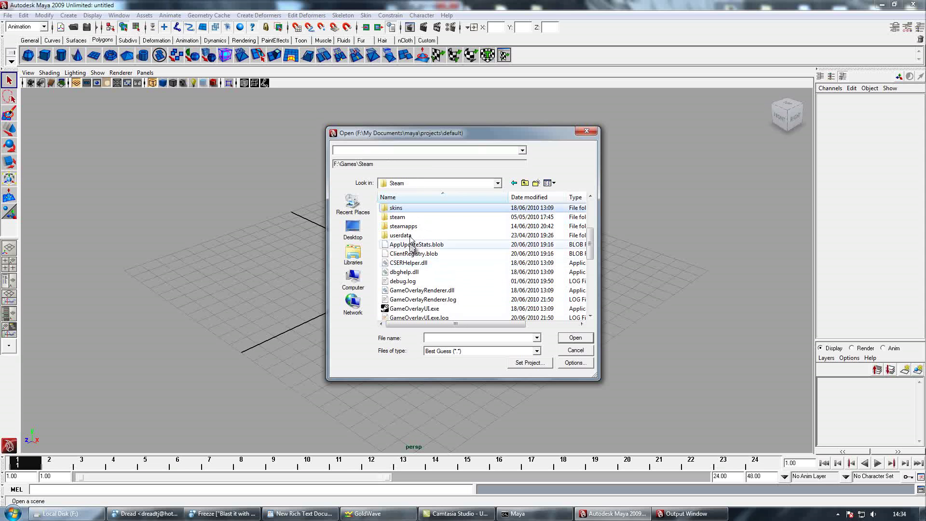
double_click(410, 227)
Navigate into sourcesdk_content\tf\modelsrc\player\scout\parts\maya.
double_click(412, 209)
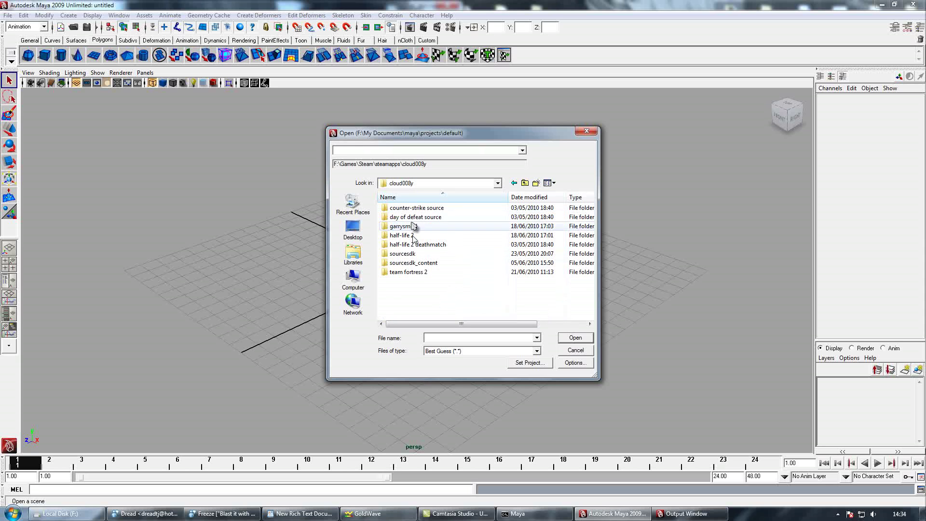
double_click(415, 262)
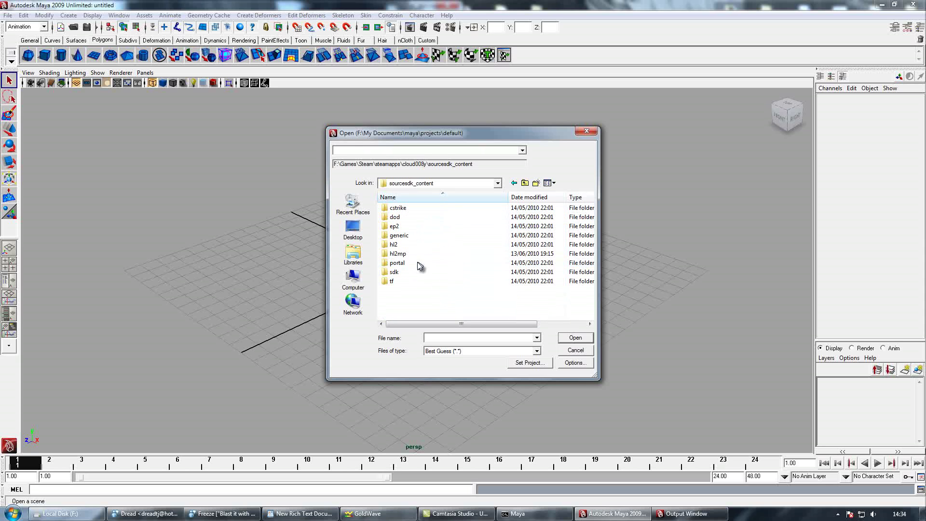
double_click(401, 281)
double_click(413, 226)
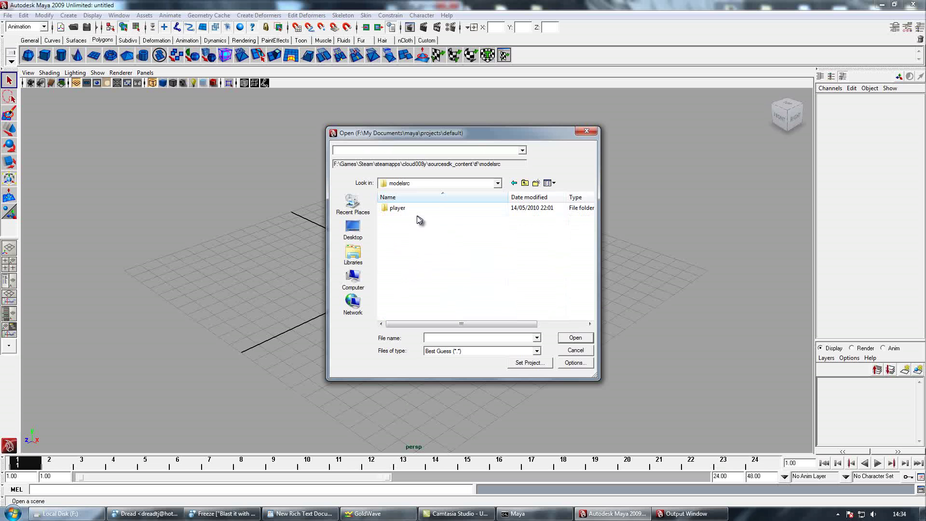
double_click(407, 207)
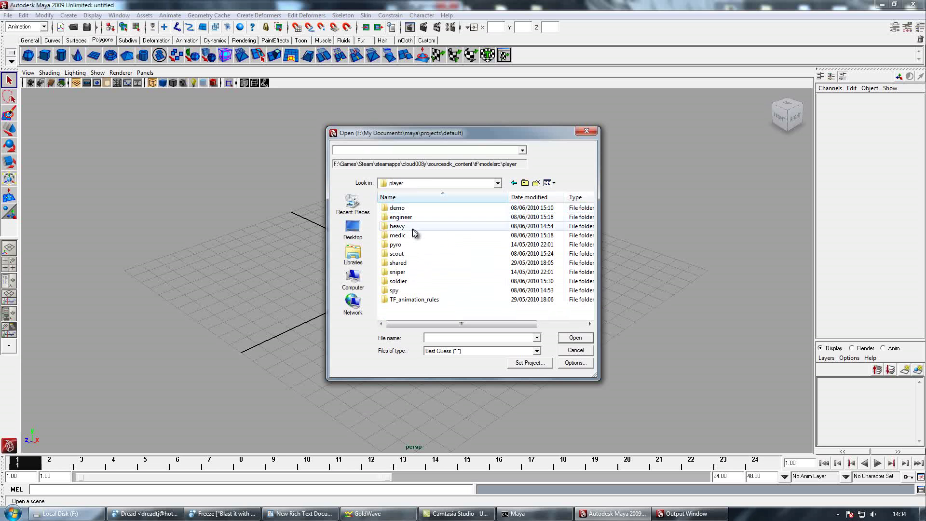
double_click(397, 253)
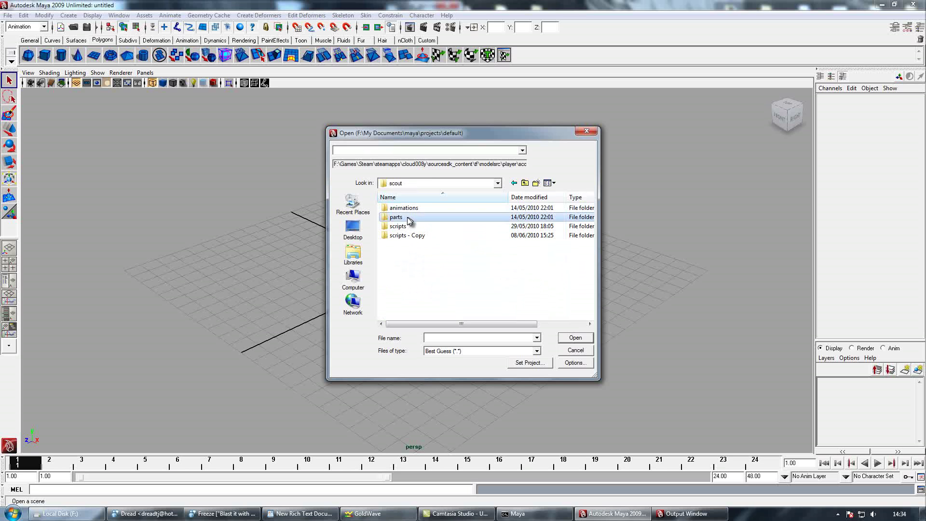
double_click(409, 218)
double_click(410, 217)
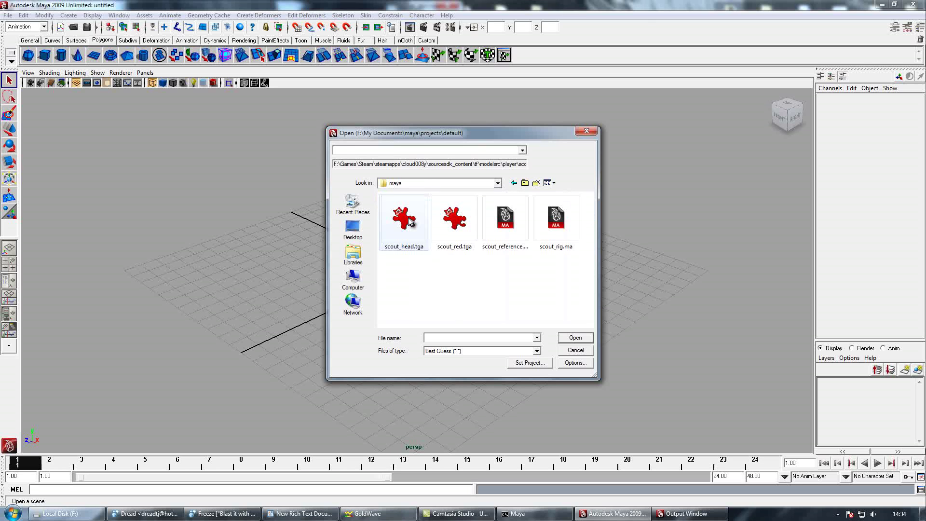
Select scout_reference.ma and open it.
left_click(497, 233)
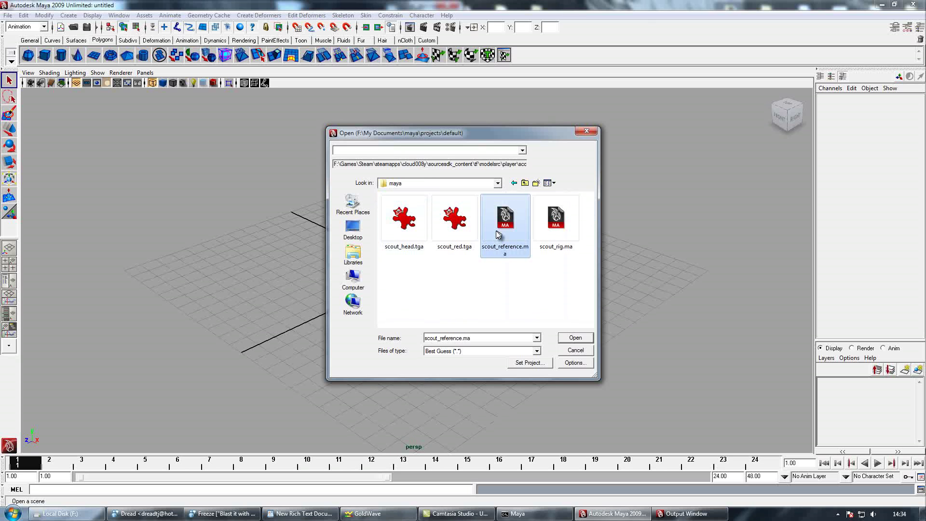
left_click(554, 224)
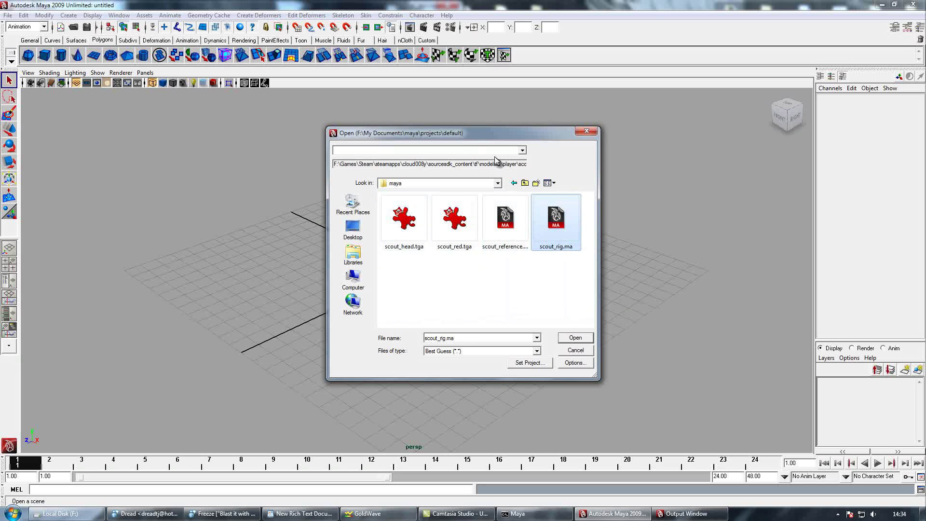
left_click(509, 236)
left_click(575, 338)
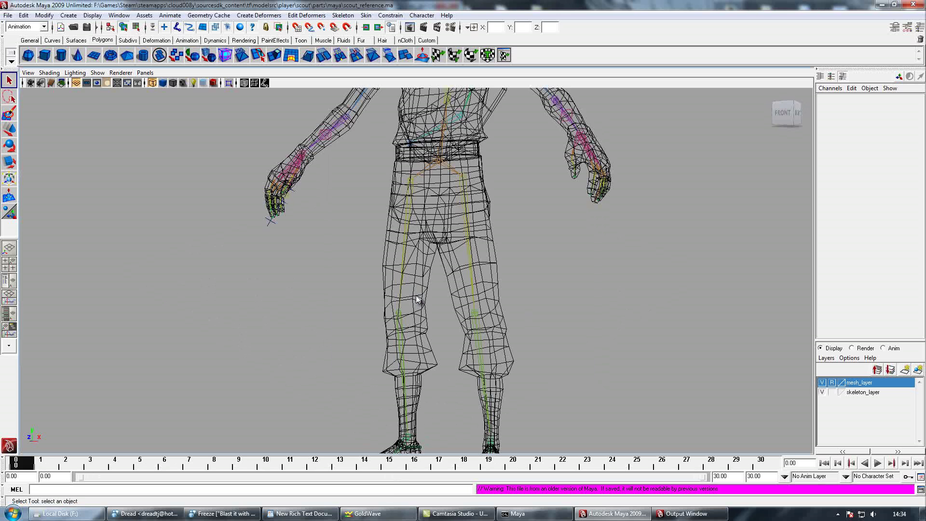
Frame the Scout and Export All as FBX named scoot on the Desktop, dismissing warnings.
key("a")
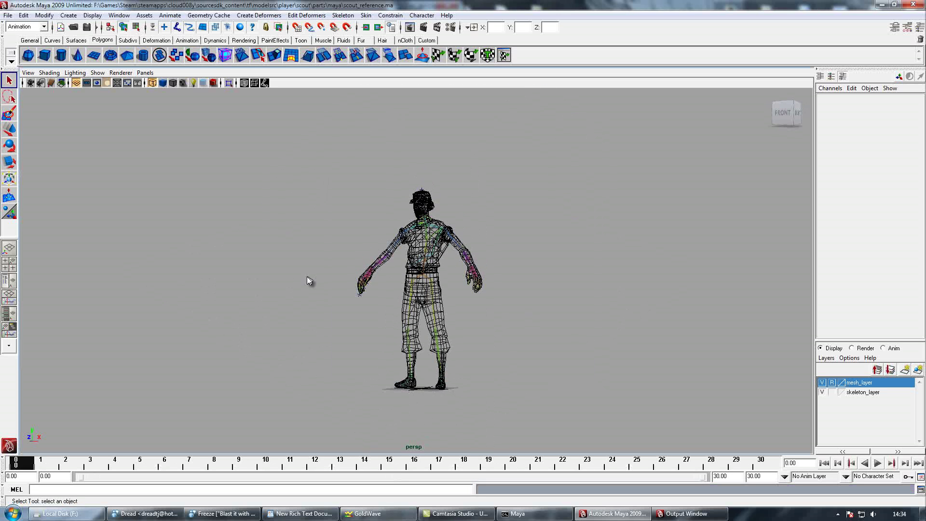
left_click(11, 16)
left_click(24, 116)
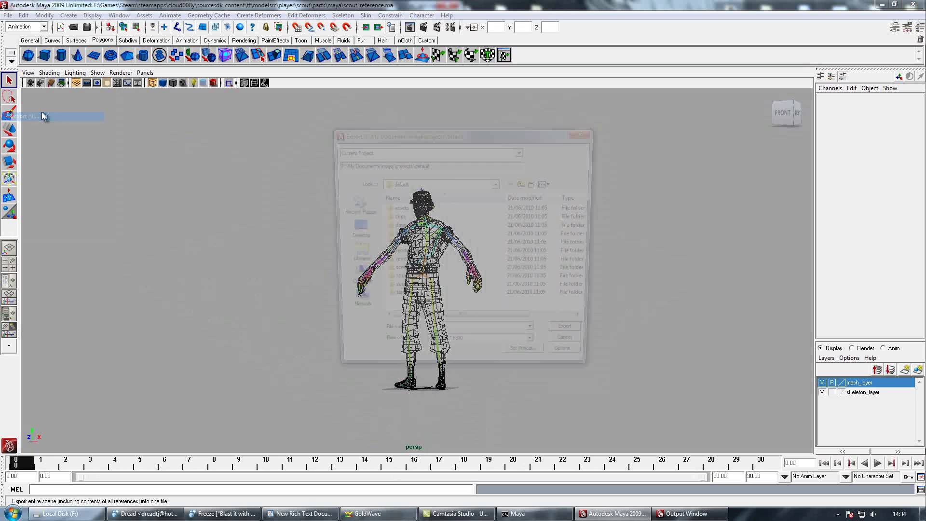
left_click(440, 184)
left_click(436, 191)
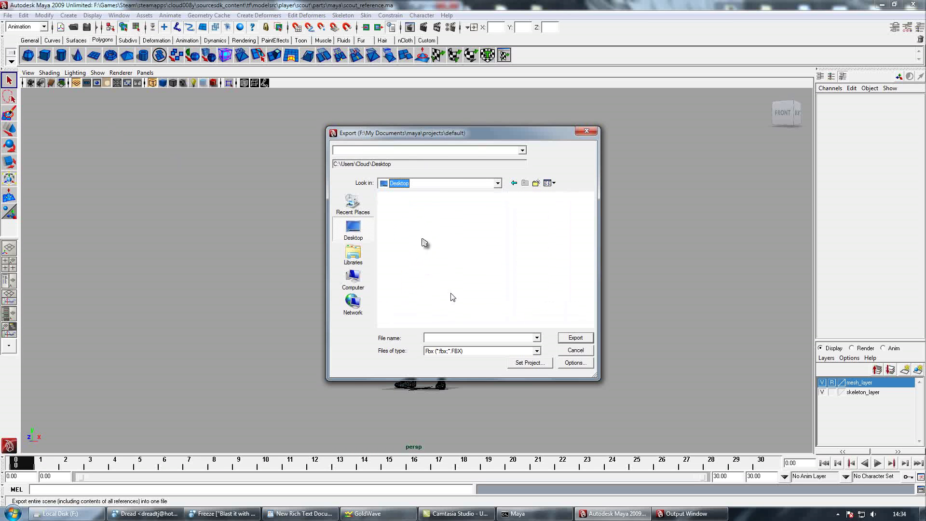
left_click_drag(437, 133, 605, 137)
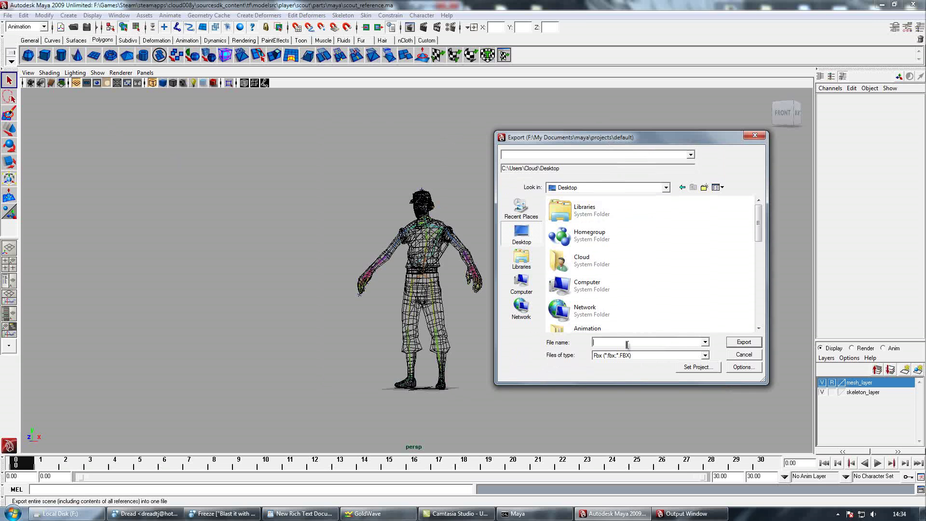
type("scoot")
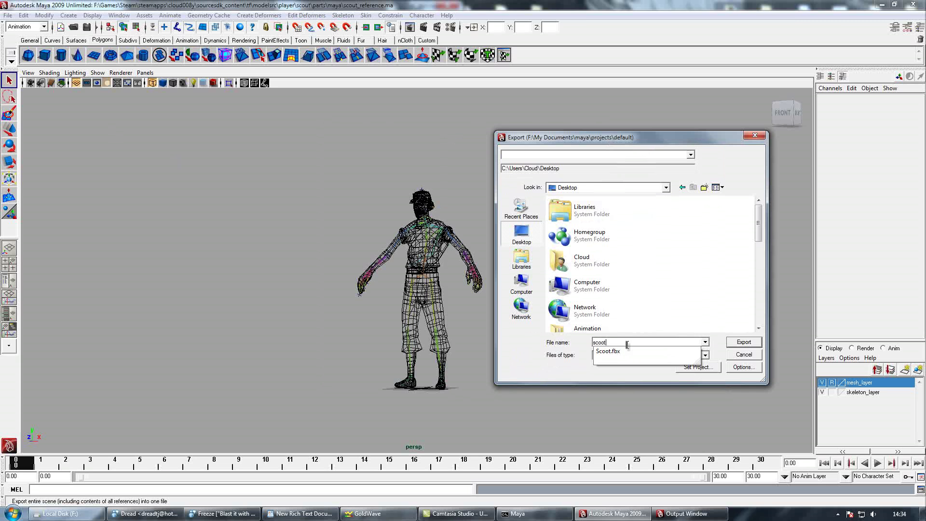
key("Return")
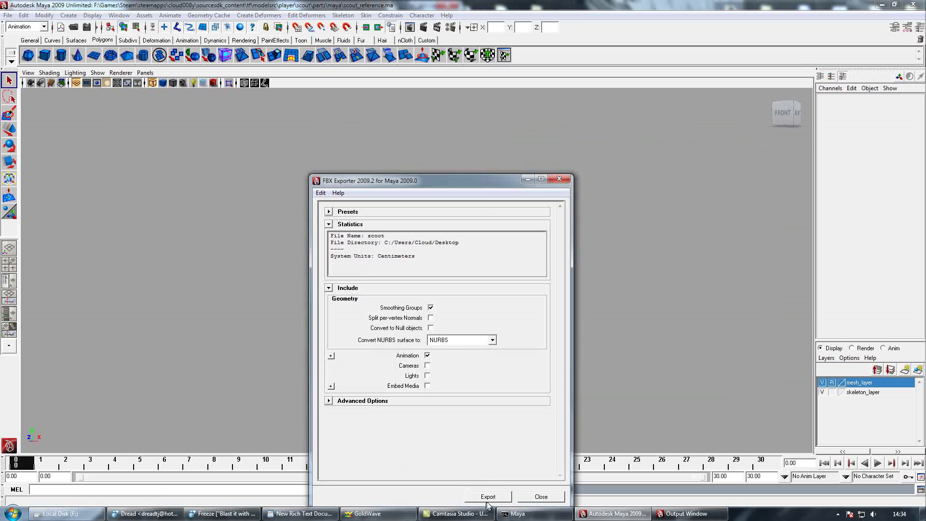
left_click(488, 496)
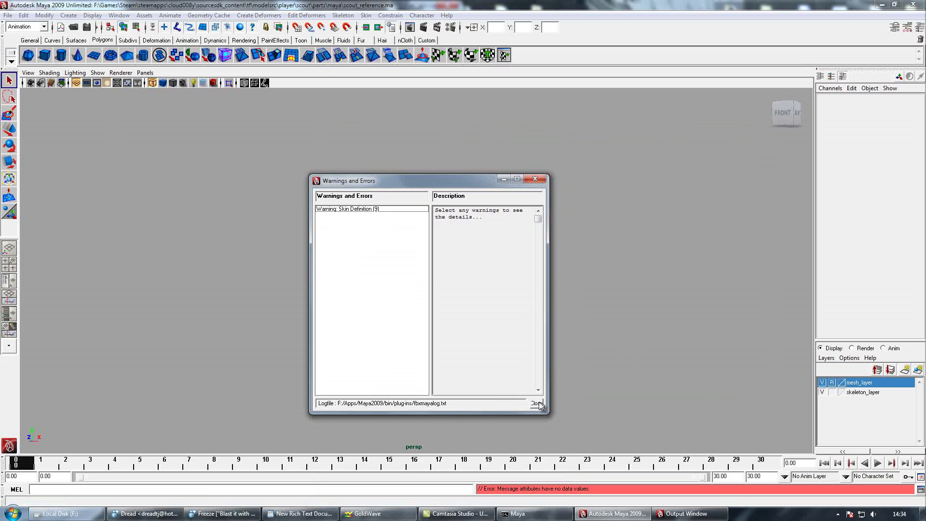
left_click(537, 403)
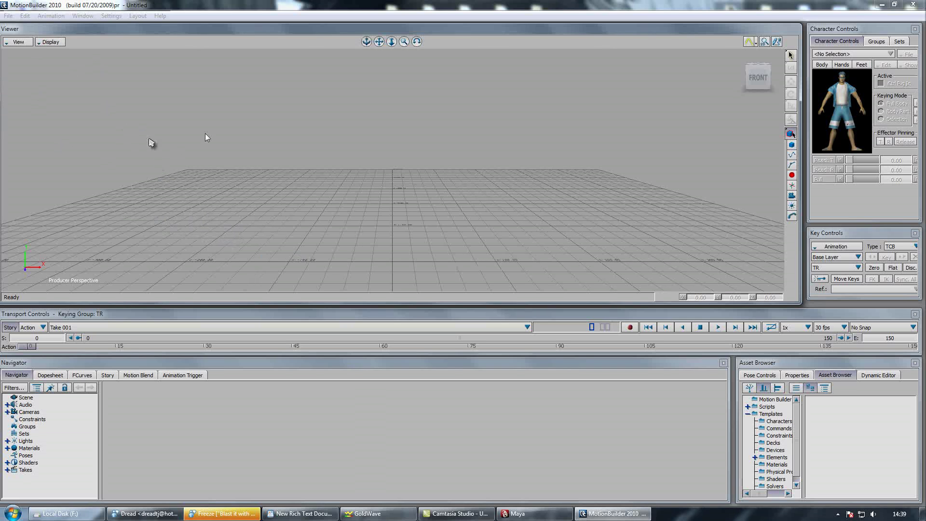
Import scoot.fbx with default options and play the Dancing - Break Dancing take.
left_click(8, 16)
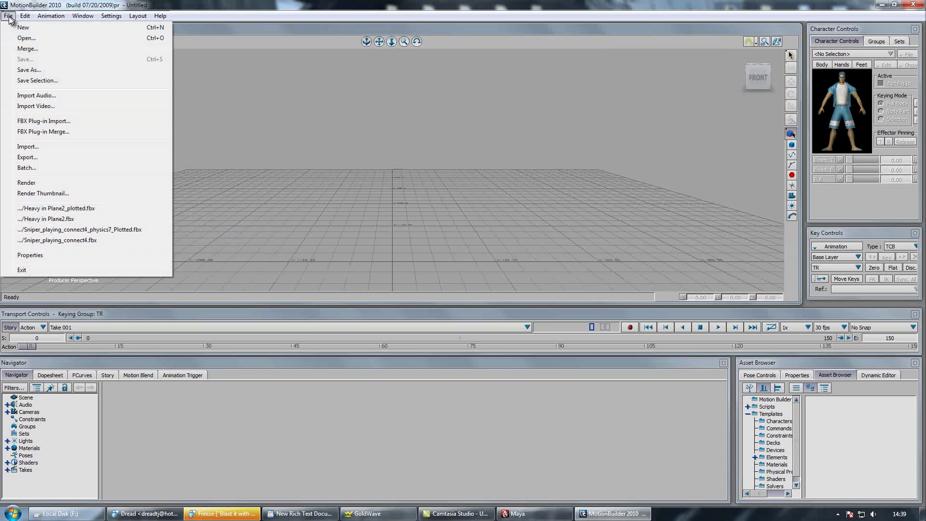
left_click(56, 122)
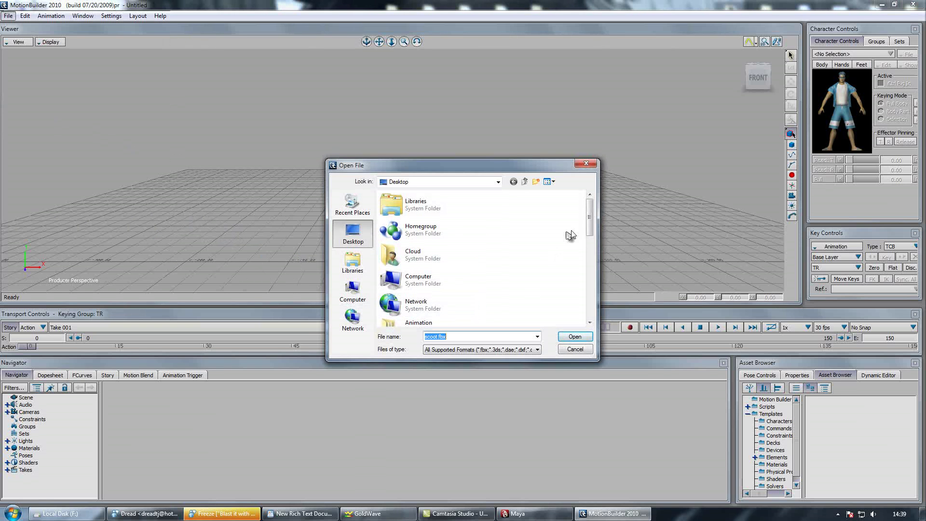
left_click(574, 337)
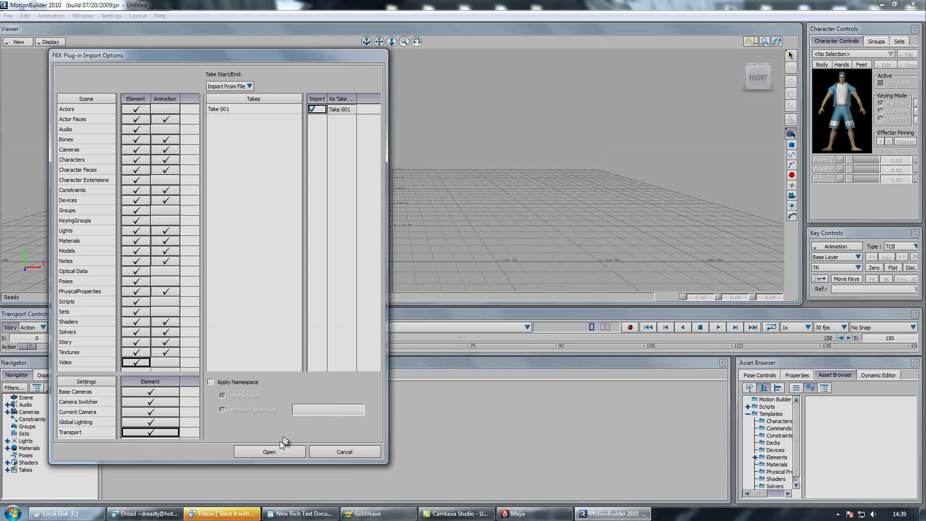
left_click(276, 450)
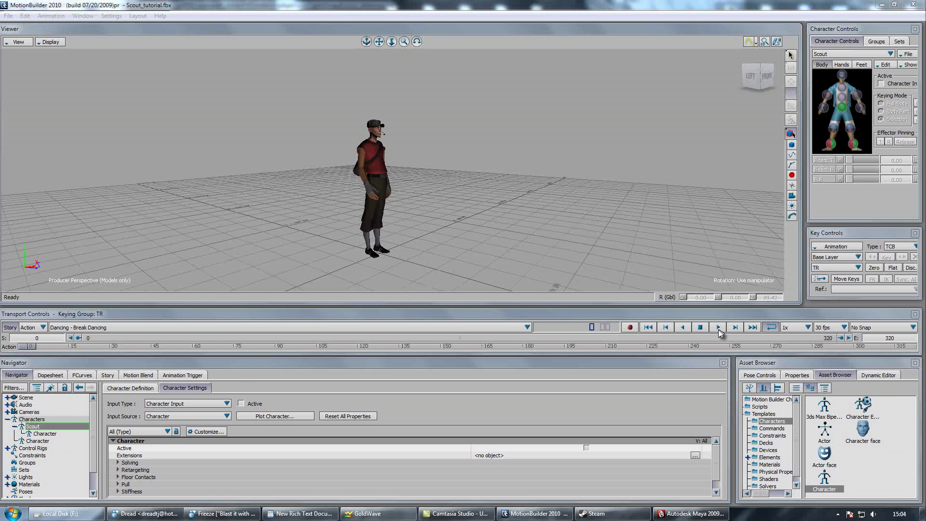
left_click(718, 327)
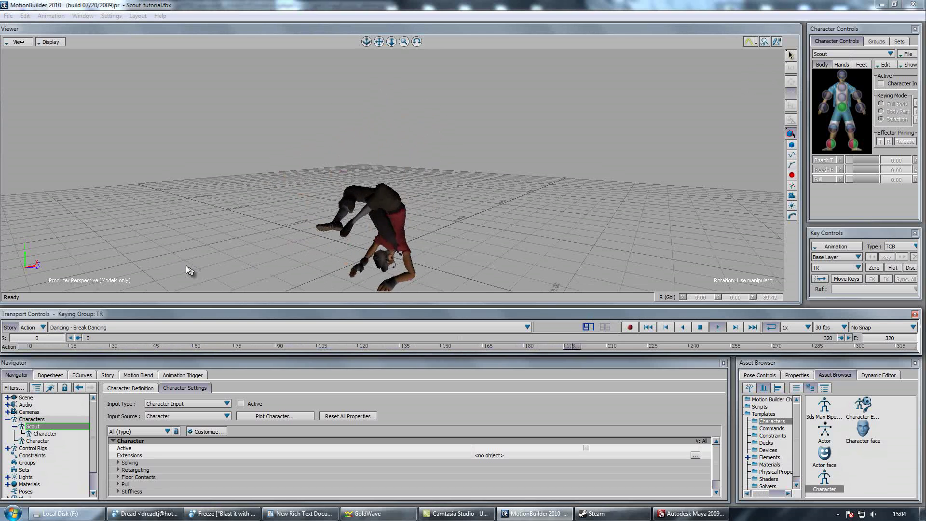
Export scout_dance.fbx with only the Dancing - Break Dancing take, overwriting the existing file.
left_click(11, 16)
left_click(31, 162)
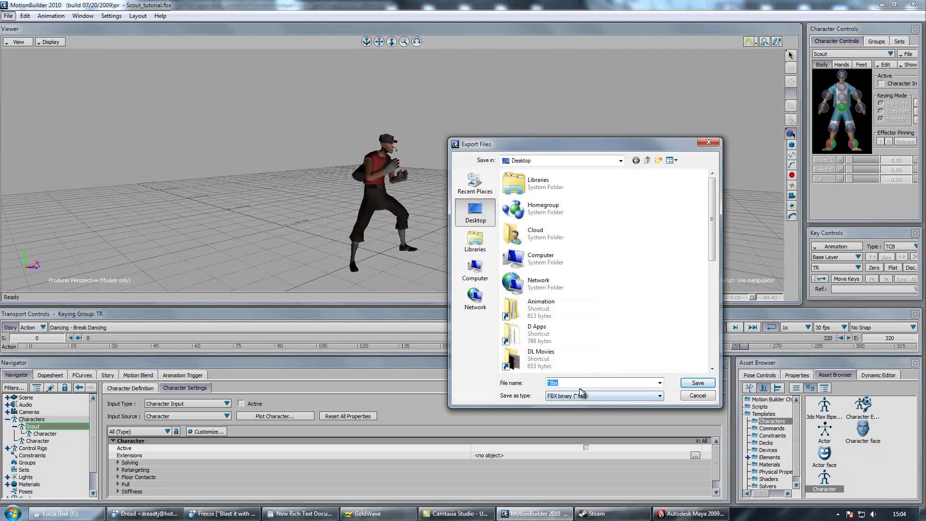
type("scout_dance")
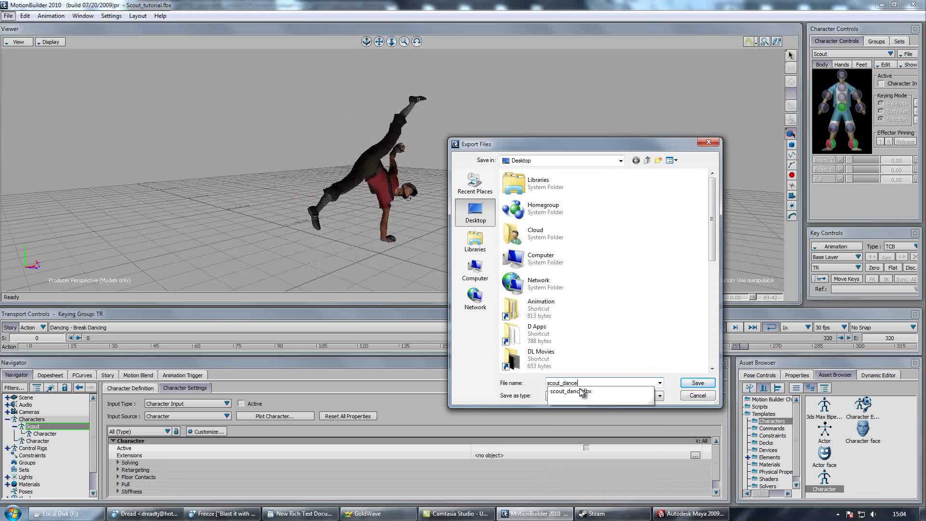
key("Return")
left_click(209, 86)
left_click(209, 126)
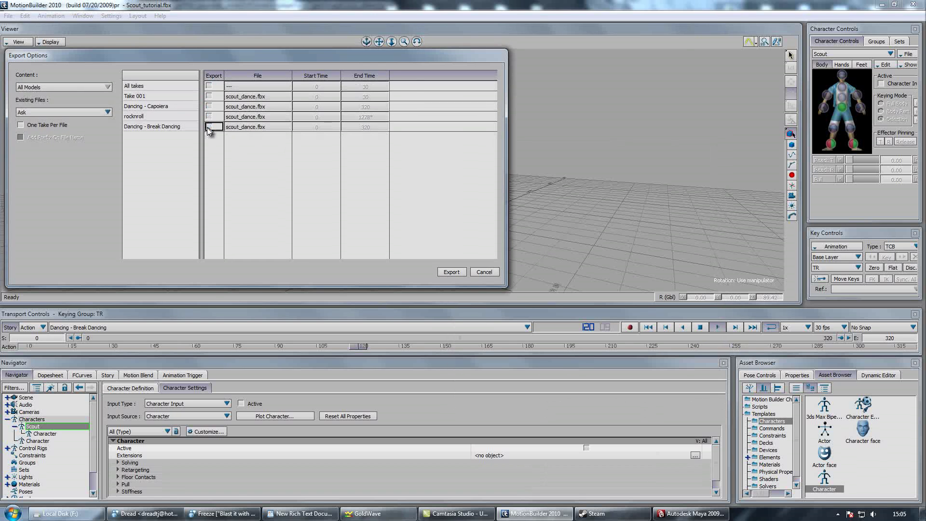
left_click(452, 272)
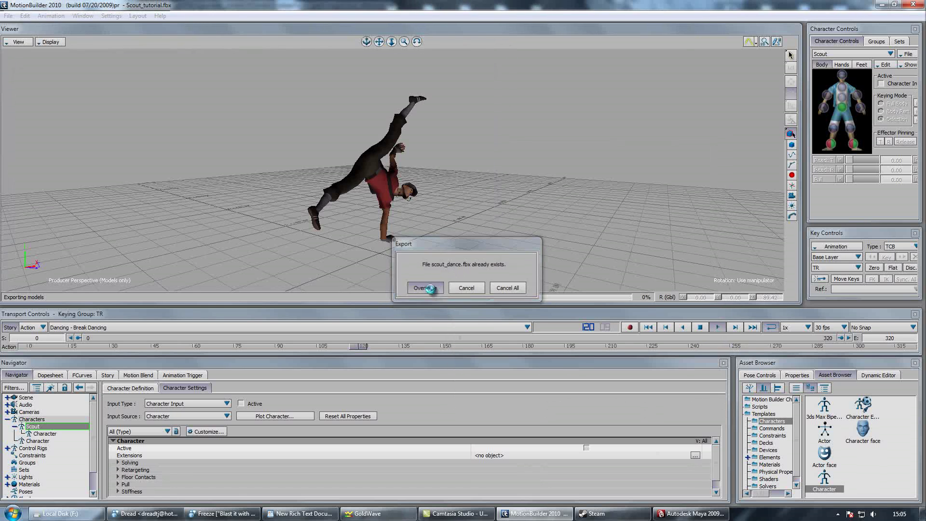
left_click(424, 288)
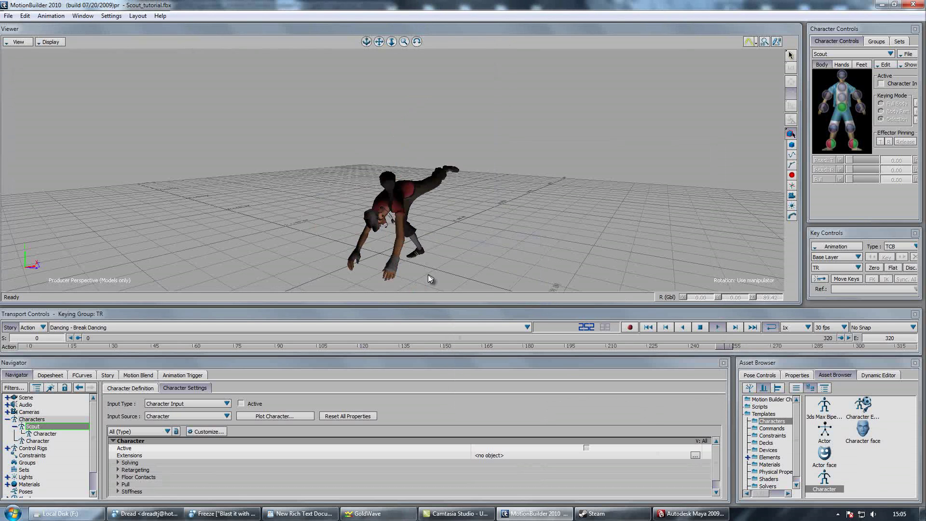
Return to Maya and import scout_dance.fbx from the Desktop.
left_click(881, 5)
left_click(10, 16)
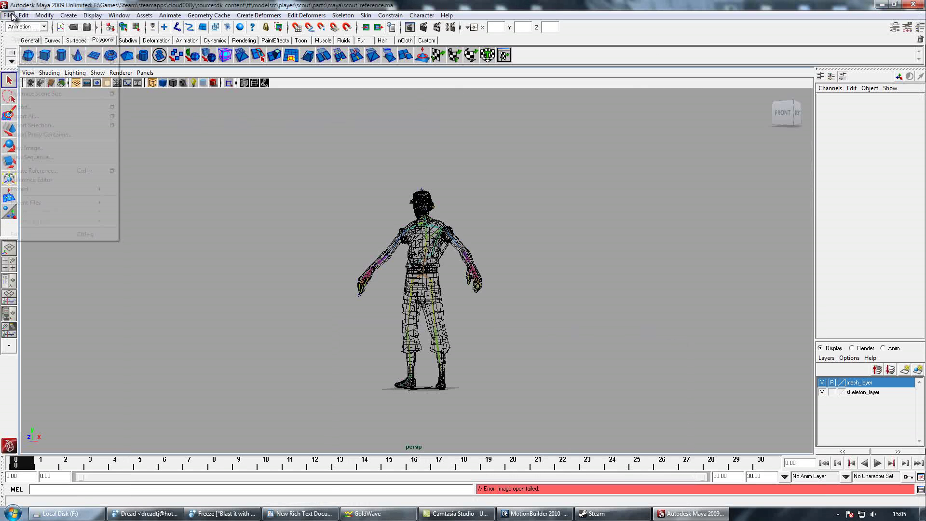
left_click(26, 106)
left_click(514, 208)
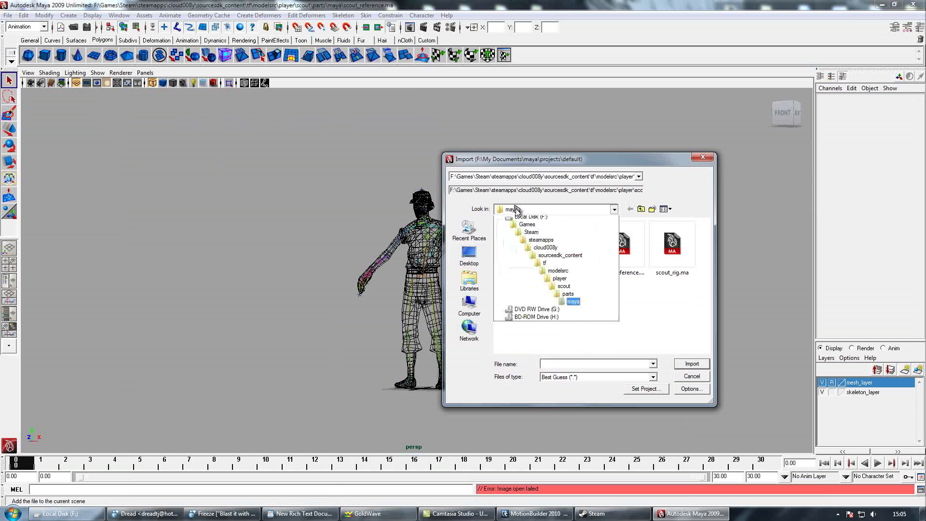
scroll(515, 241, "up", 3)
left_click(511, 218)
scroll(543, 270, "down", 15)
left_click(533, 265)
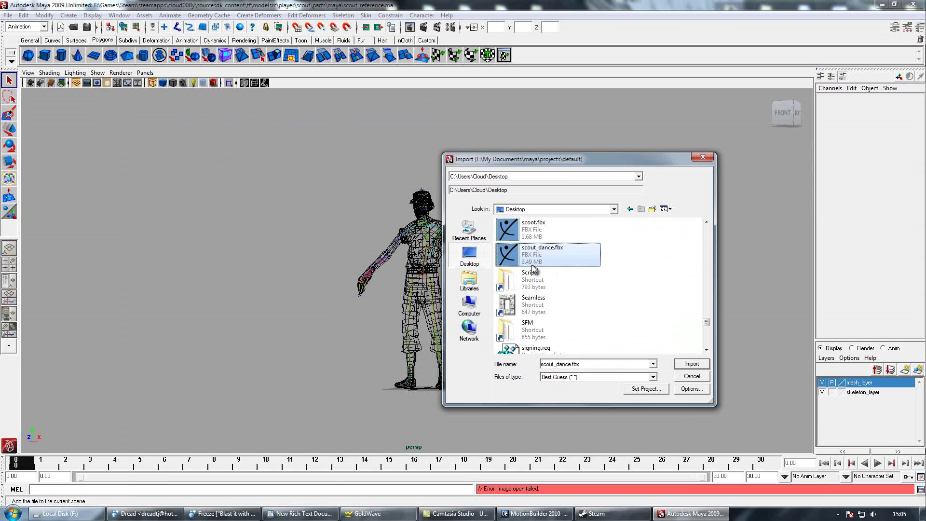
double_click(533, 265)
left_click(504, 431)
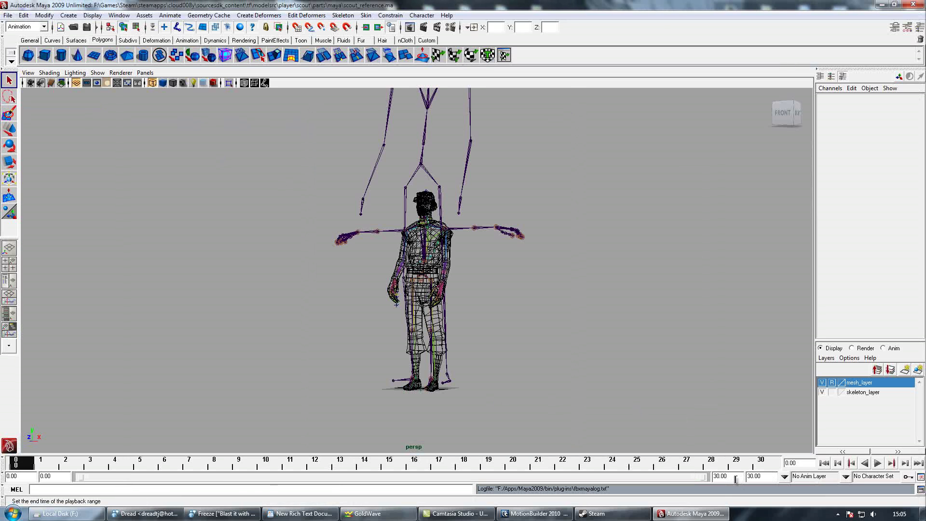
Set the playback end time to 500 and play the dance.
left_click_drag(735, 479, 704, 479)
type("500")
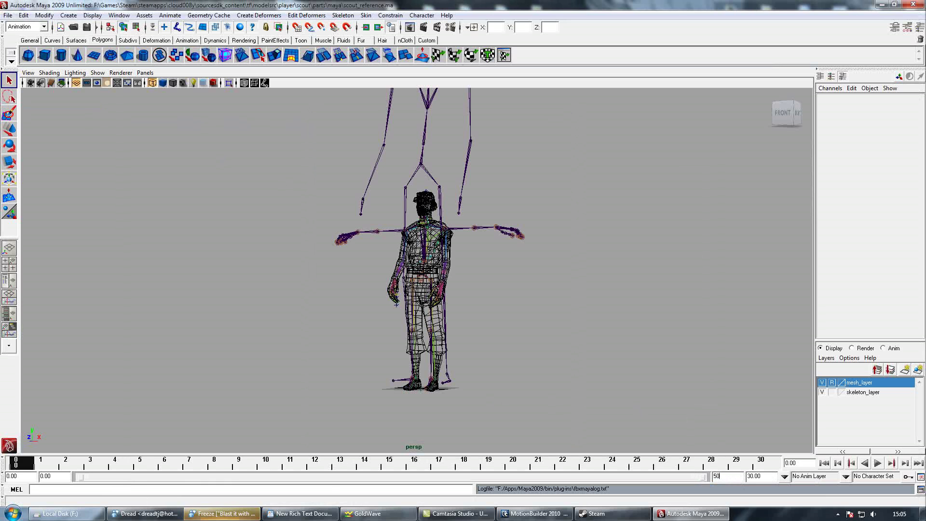
key("Return")
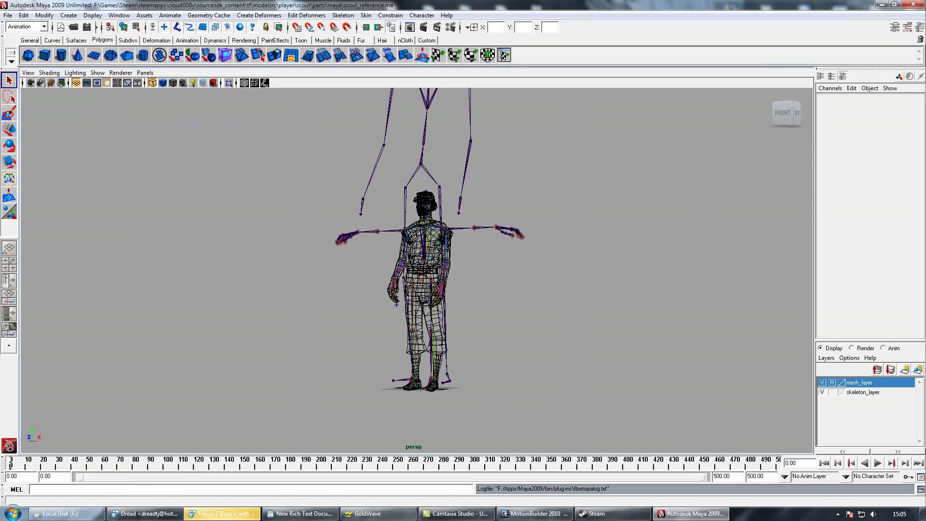
left_click(877, 463)
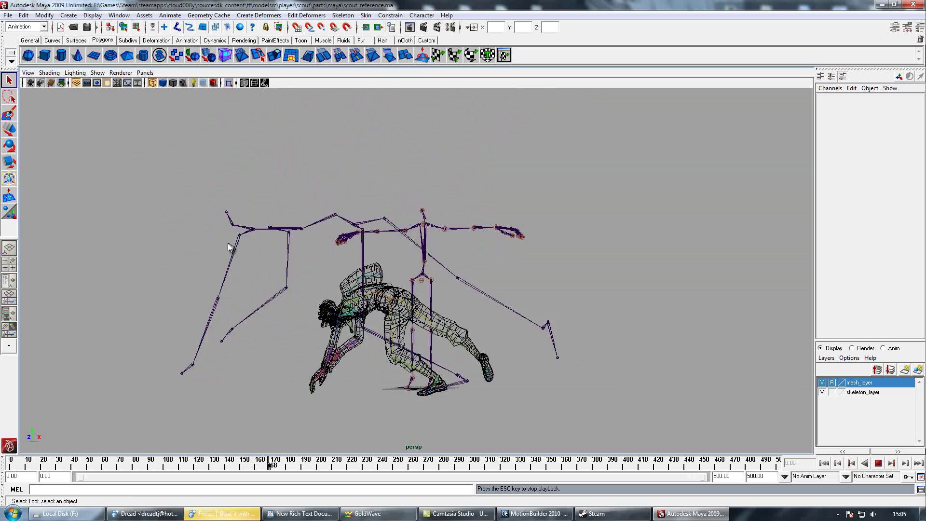
Export All as Valve DMX named scout_dance to the Desktop.
left_click(10, 15)
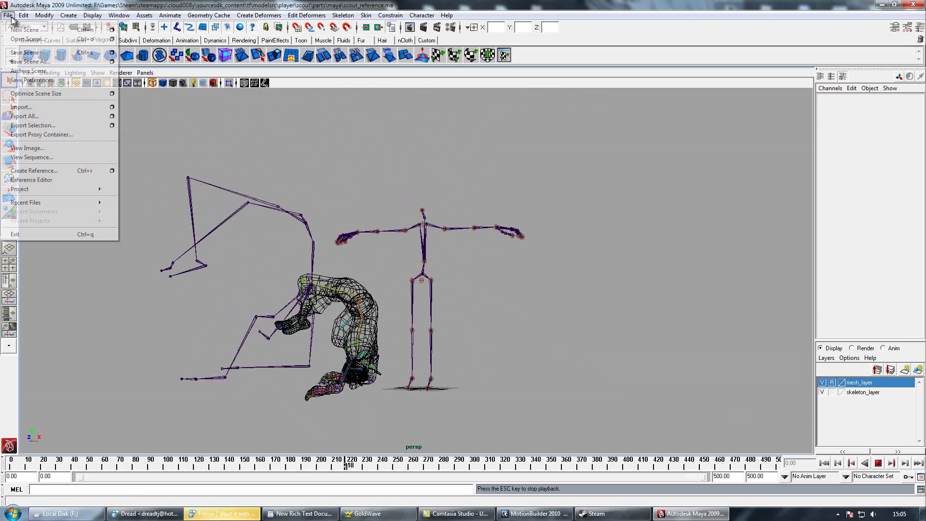
left_click(38, 116)
left_click(558, 376)
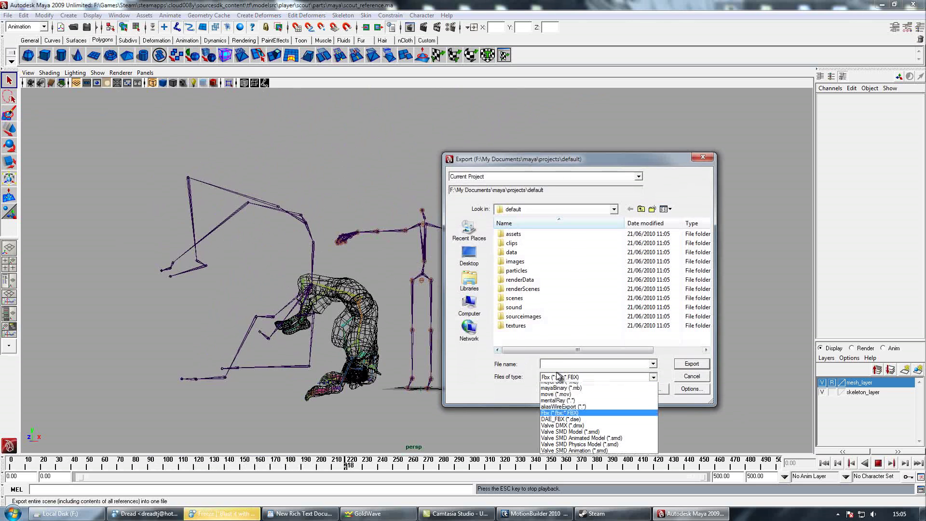
left_click(581, 434)
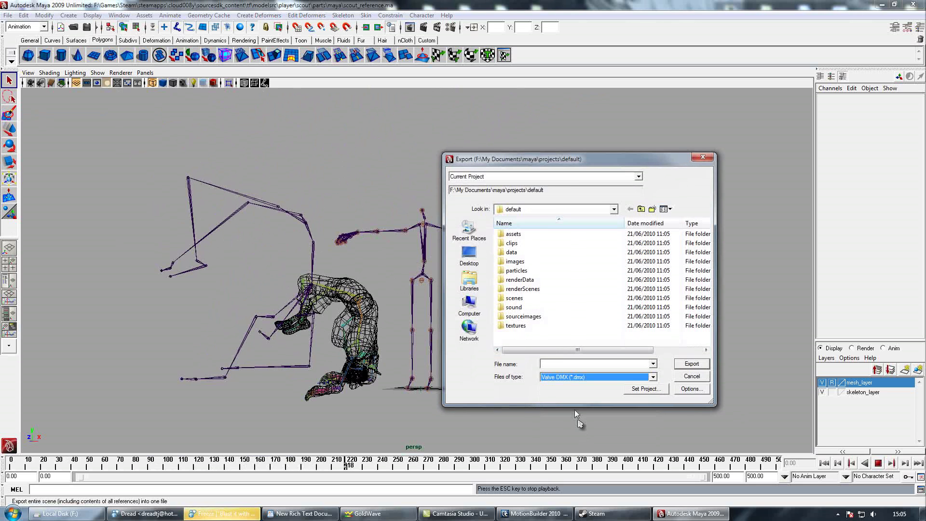
left_click(531, 209)
left_click(526, 228)
left_click(573, 363)
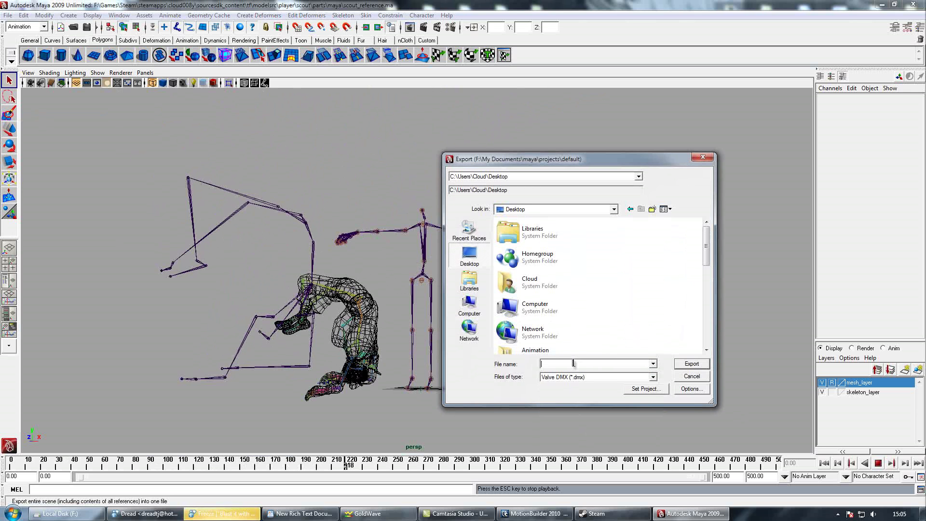
type("scout_dance")
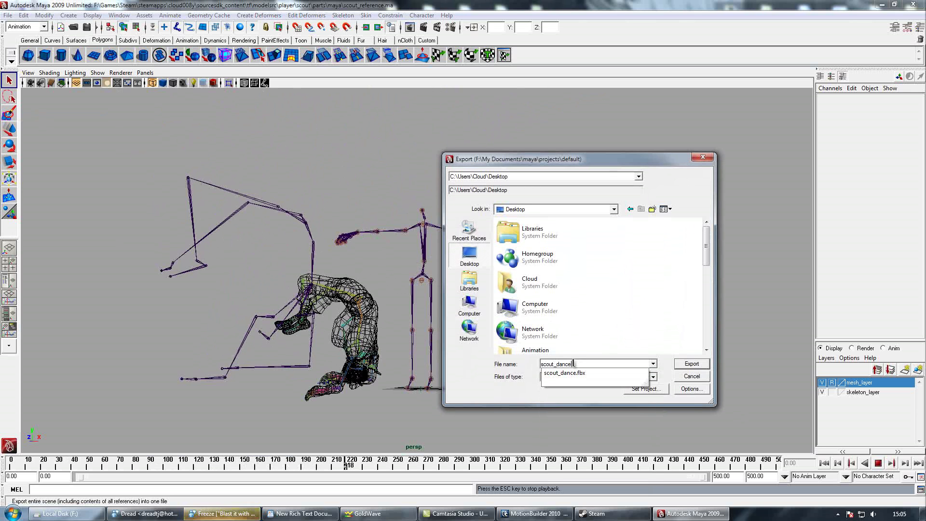
key("Return")
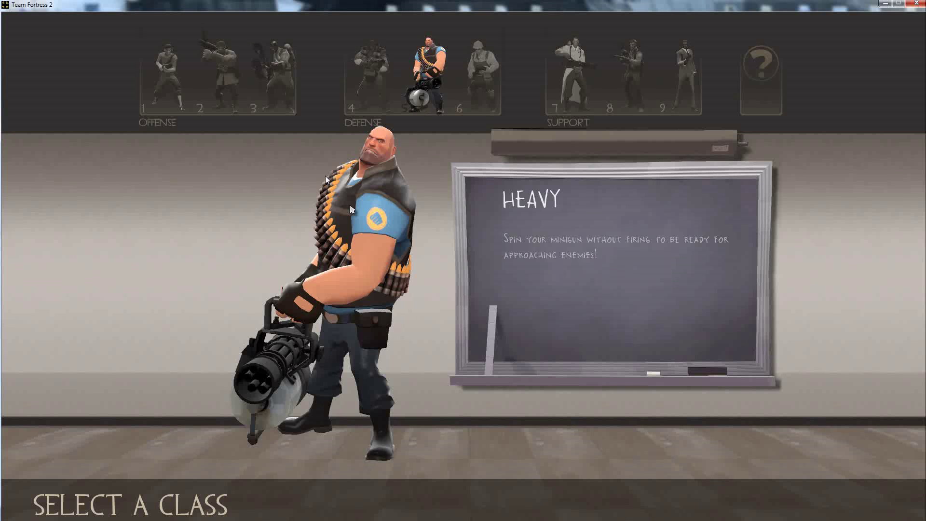
Choose the Scout class and switch into Source Filmmaker with F10.
left_click(167, 68)
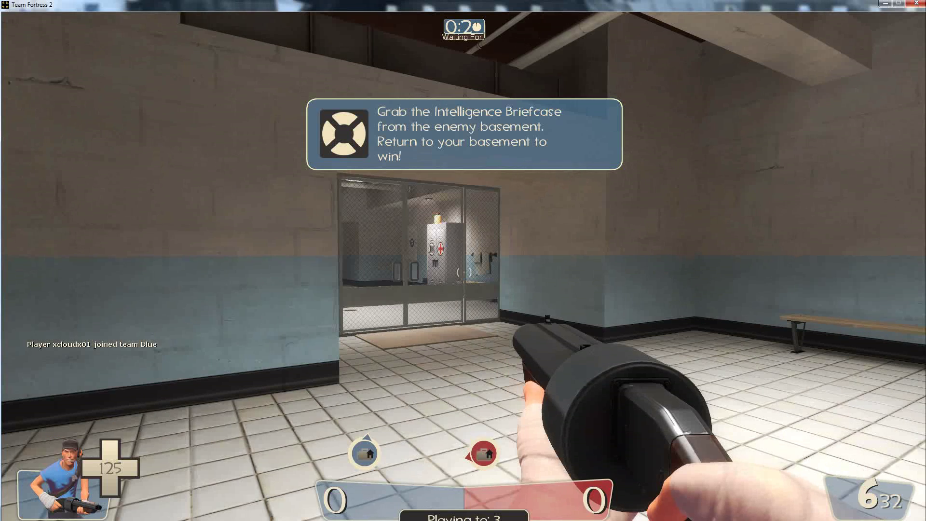
scroll(462, 260, "down", 2)
key("F10")
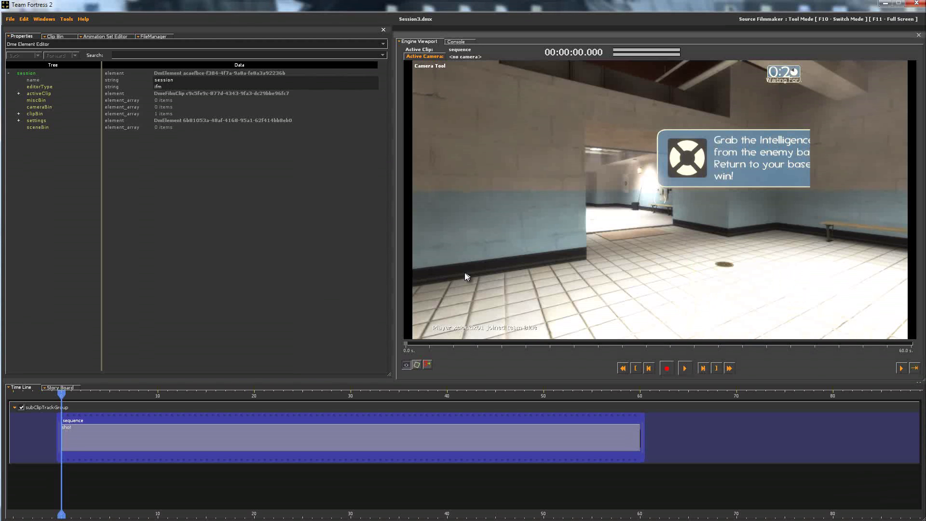
Record a shot on ctf_2fort and return to tool mode.
left_click(668, 369)
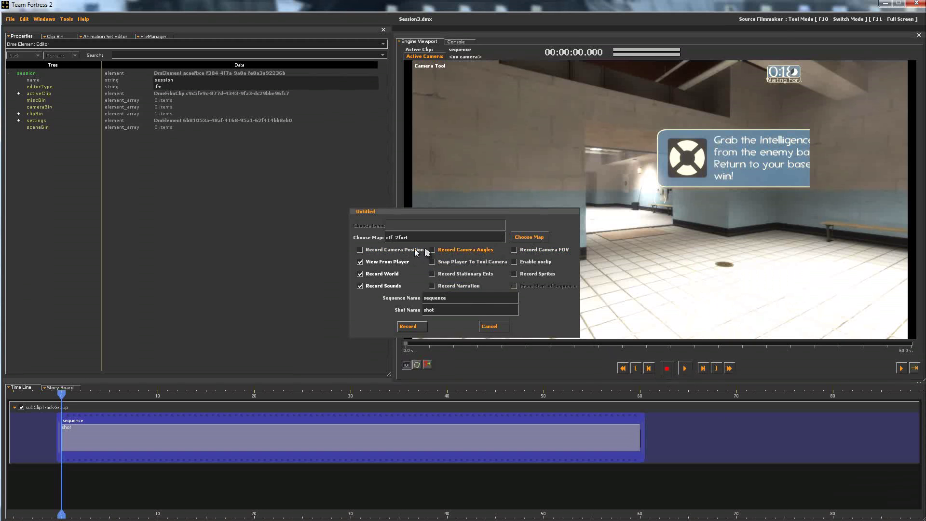
left_click(409, 327)
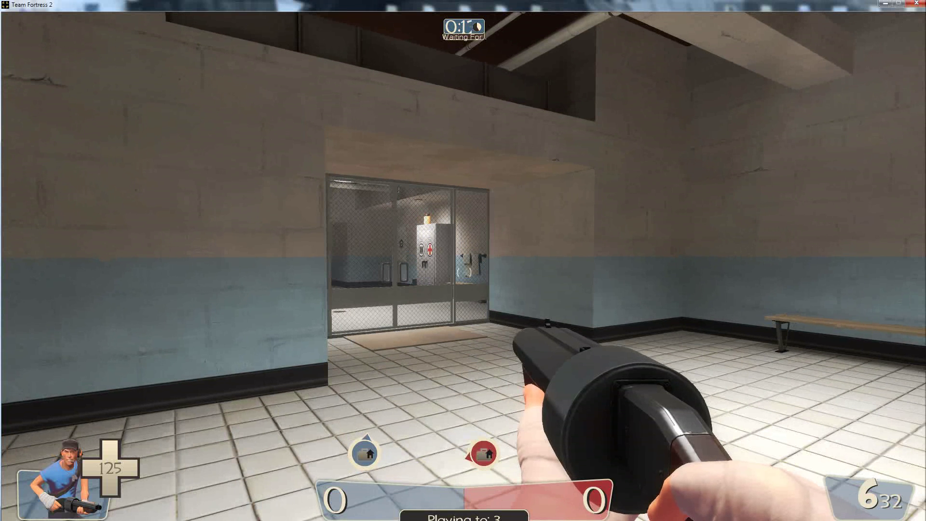
key("F10")
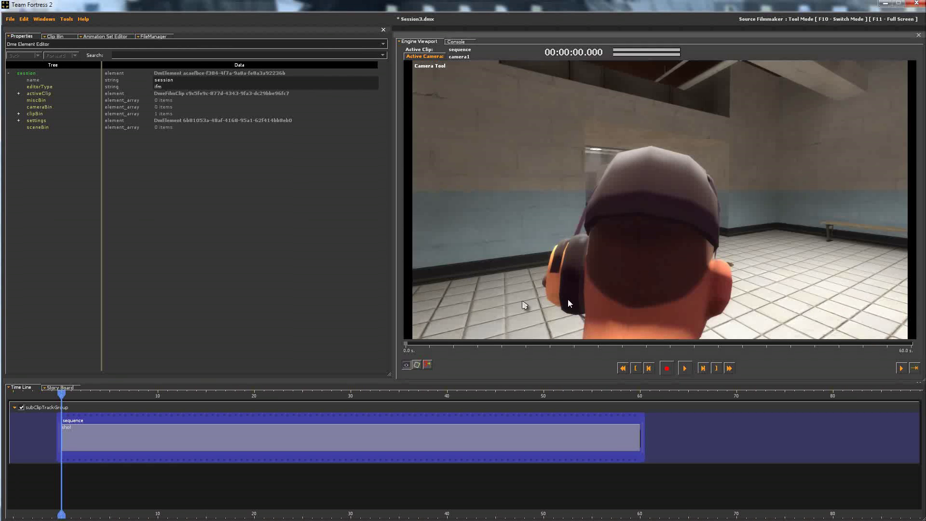
Add an animation set named scout to the shot using models/player/scout.mdl.
mouse_move(568, 302)
left_mouse_down()
mouse_move(530, 300)
mouse_move(563, 298)
left_mouse_up()
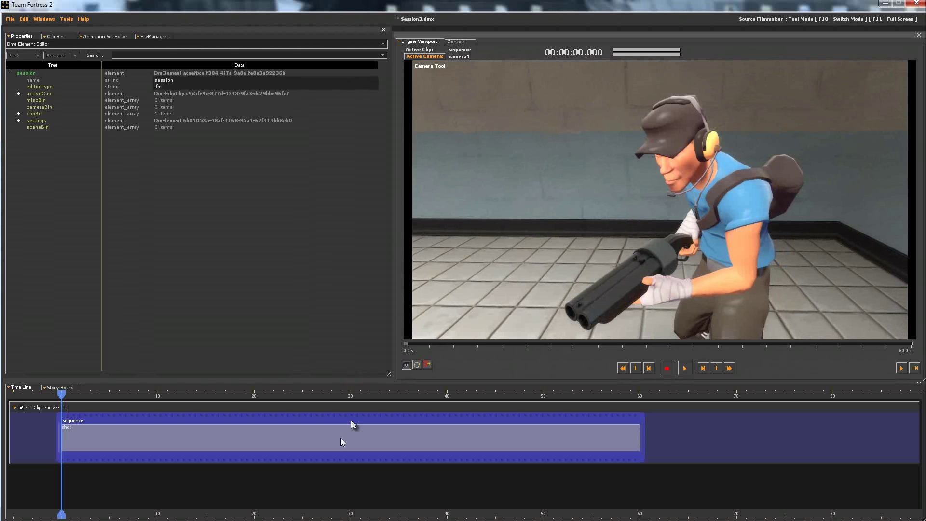
left_click(363, 427)
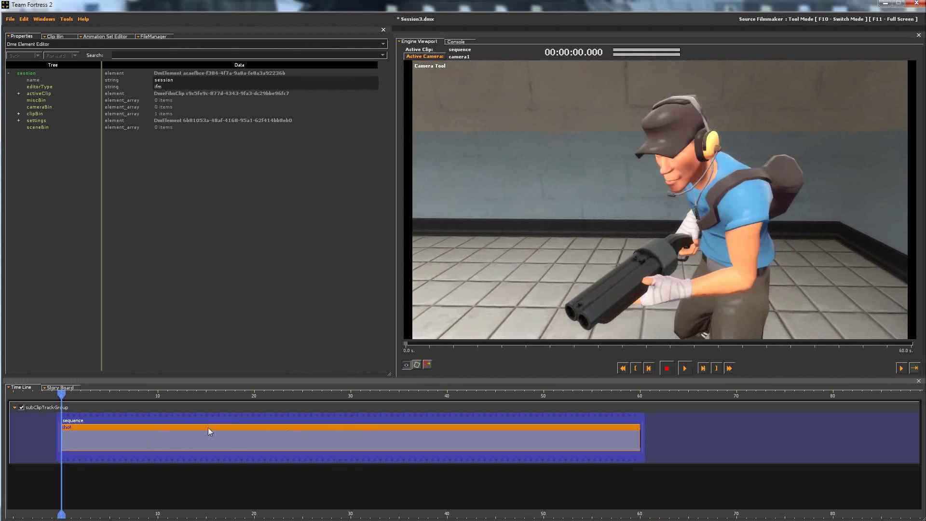
right_click(253, 426)
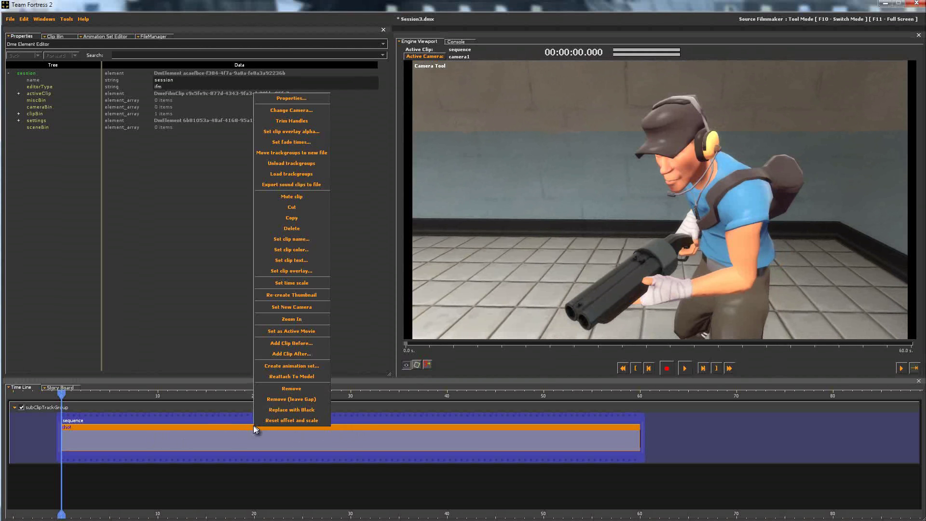
left_click(295, 367)
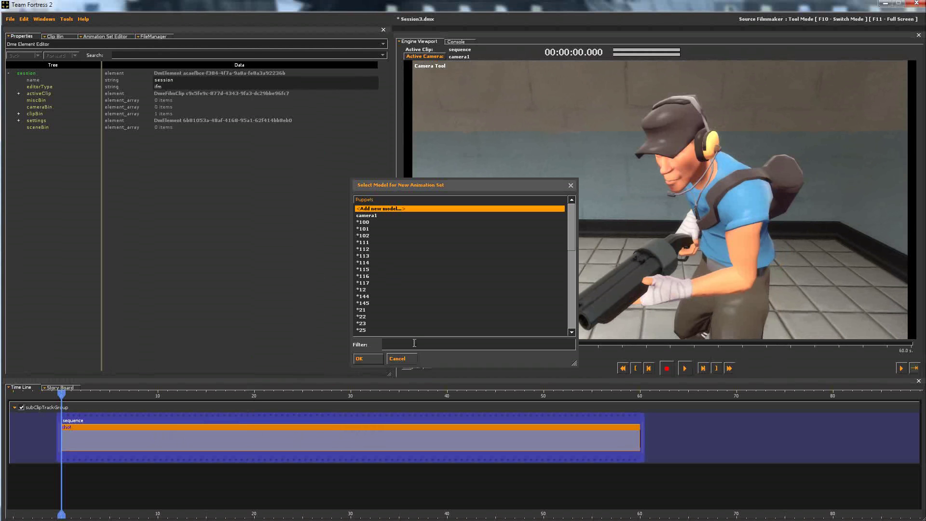
type("scout")
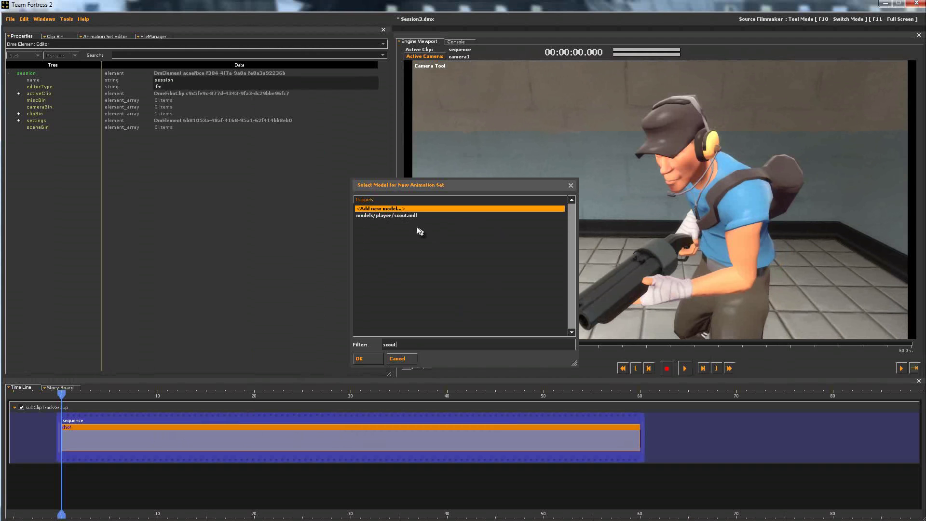
left_click(407, 216)
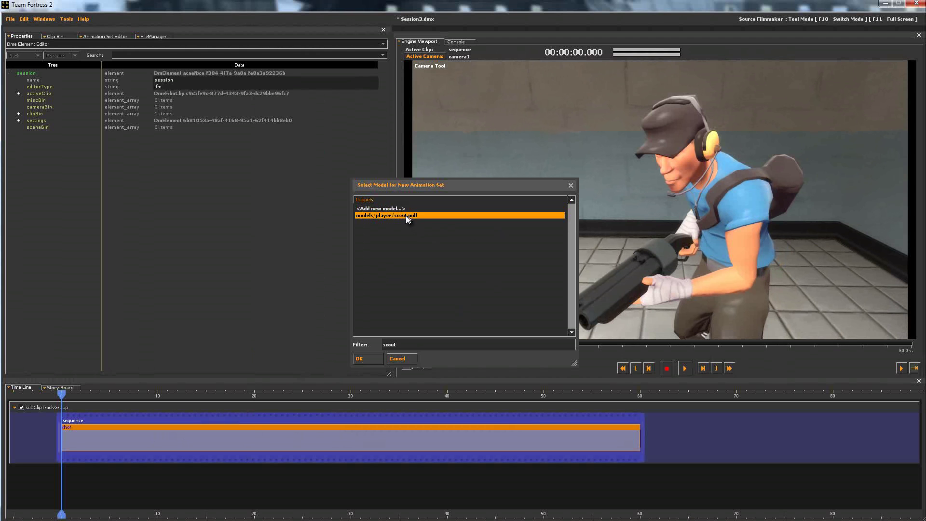
left_click(367, 358)
left_click(419, 300)
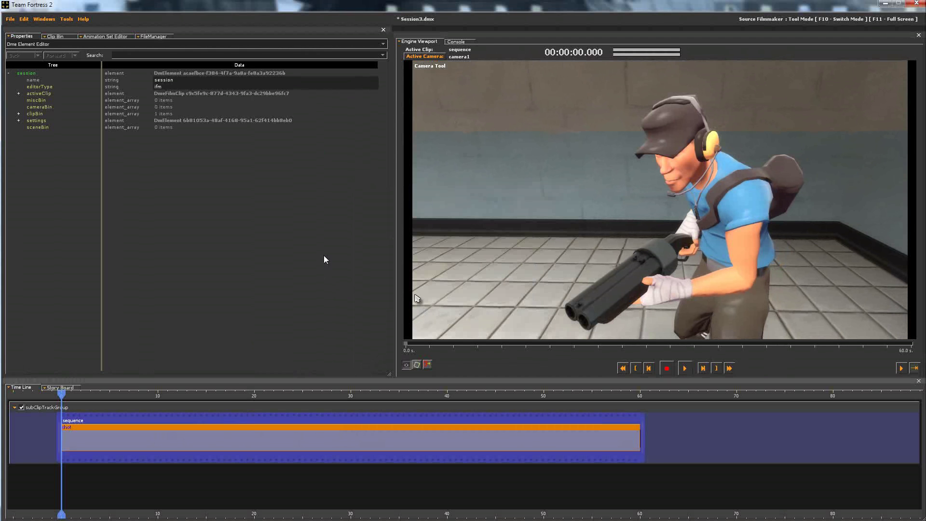
In the Animation Set Editor, select the Body, Arms, Fingers and Legs control groups.
left_click(111, 37)
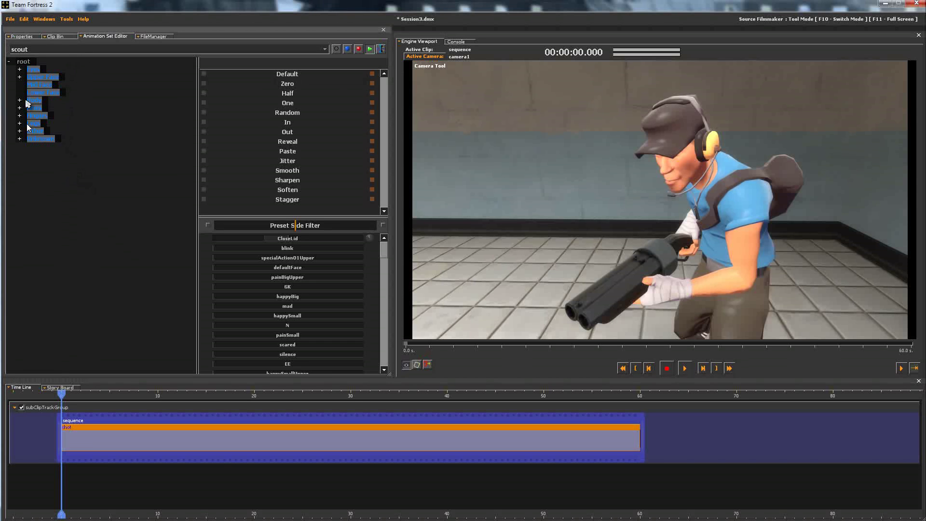
left_click(41, 154)
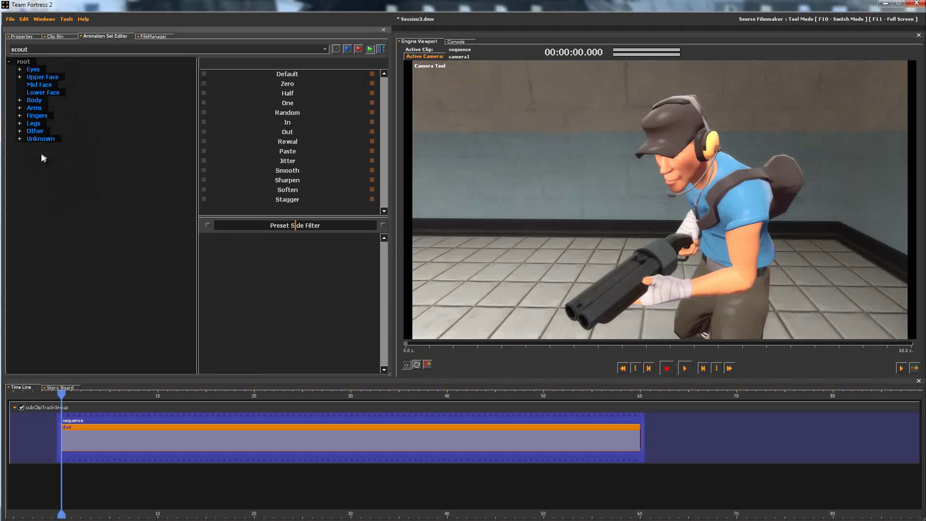
left_click(34, 99)
left_click(35, 108, "ctrl")
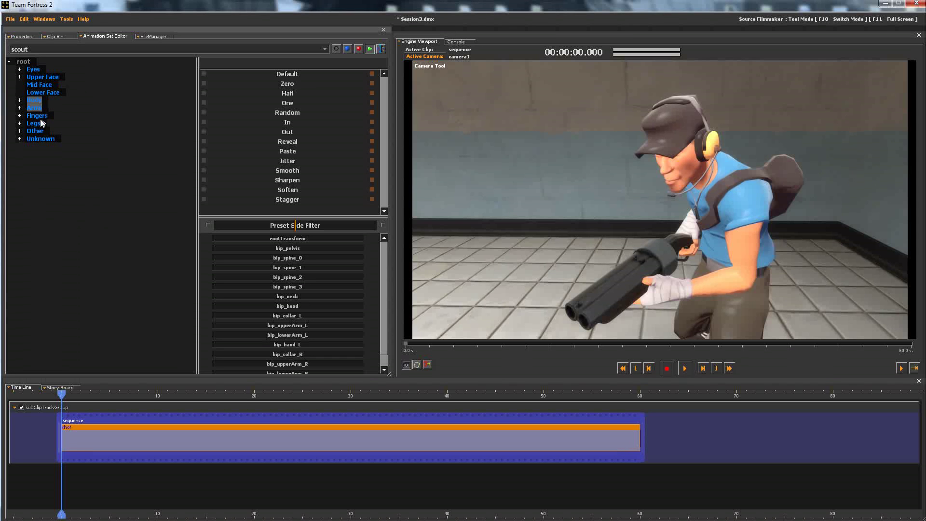
left_click(42, 122, "shift")
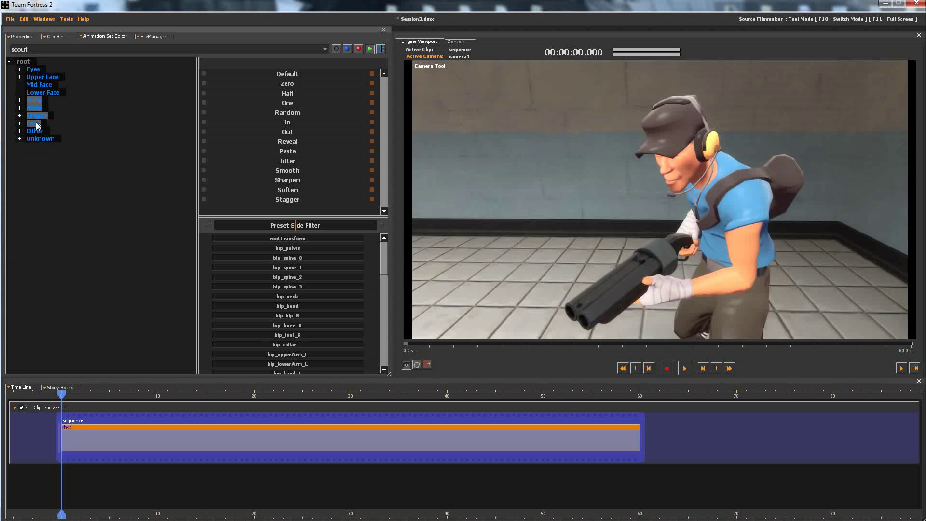
Import scout_dance.dmx onto the selected controls, accepting the listed channels.
left_click(54, 121)
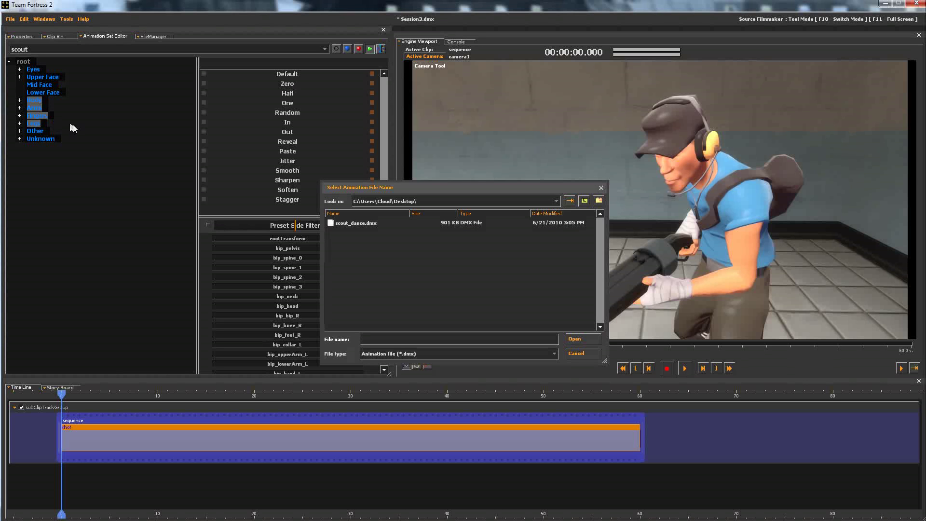
left_click(346, 223)
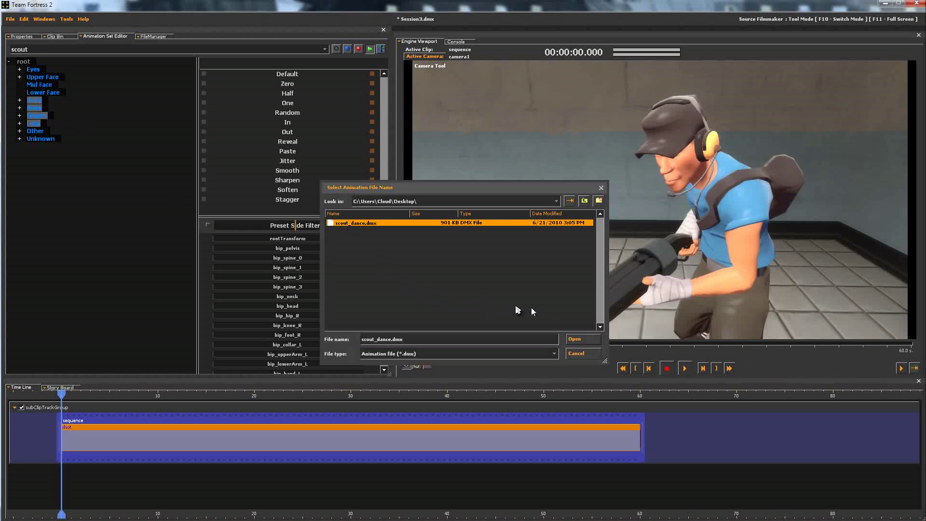
left_click(575, 339)
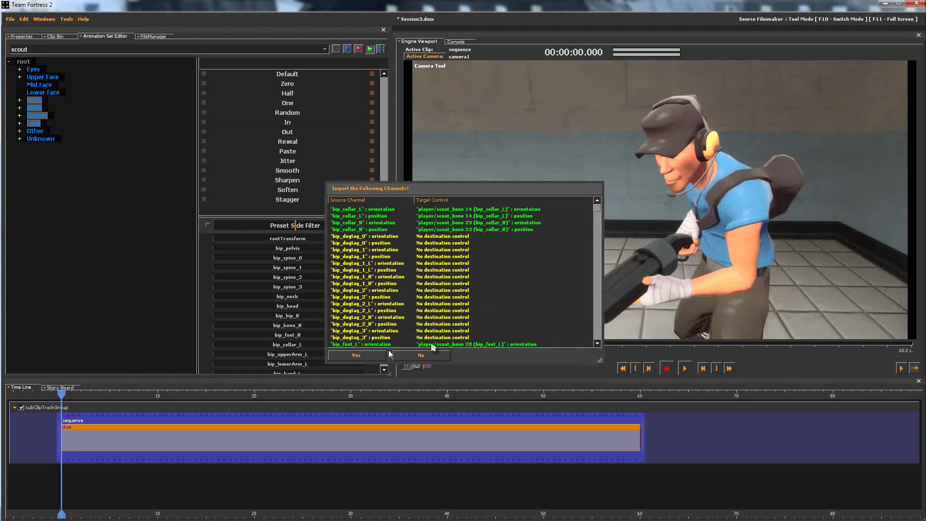
left_click(356, 355)
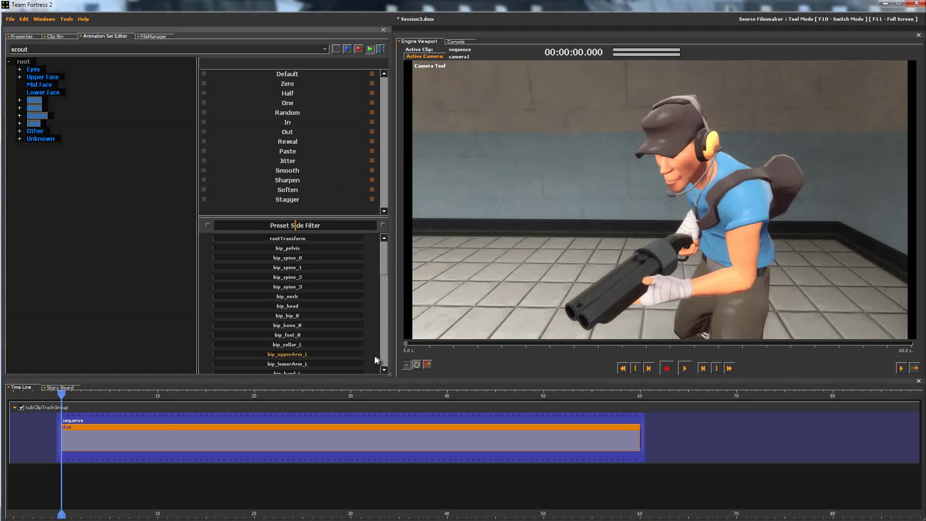
Offset the scout track's clip in the shot, then play and stop the break-dance.
double_click(144, 427)
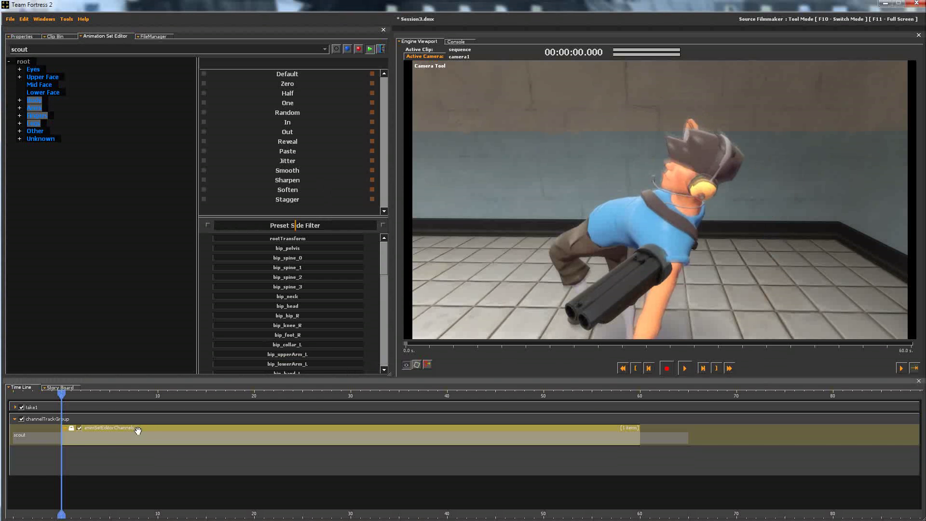
left_click(35, 437)
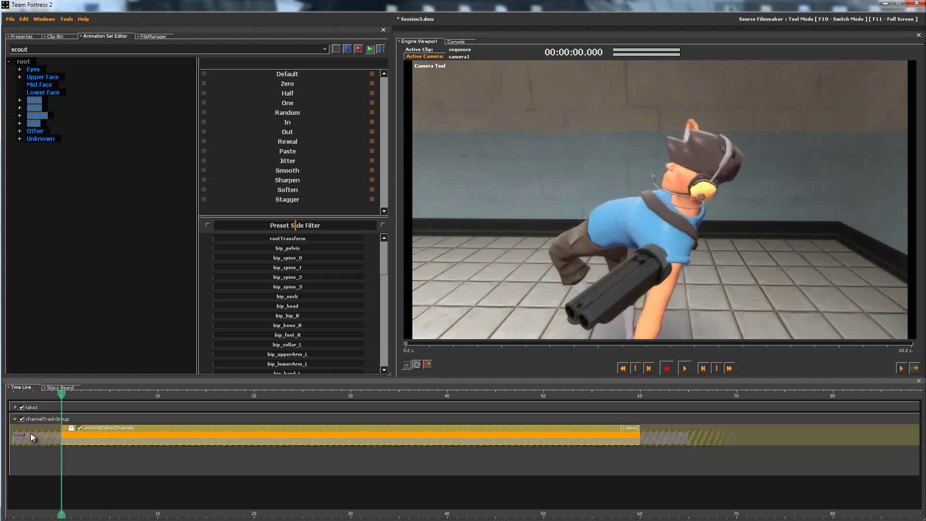
left_click_drag(31, 433, 79, 433)
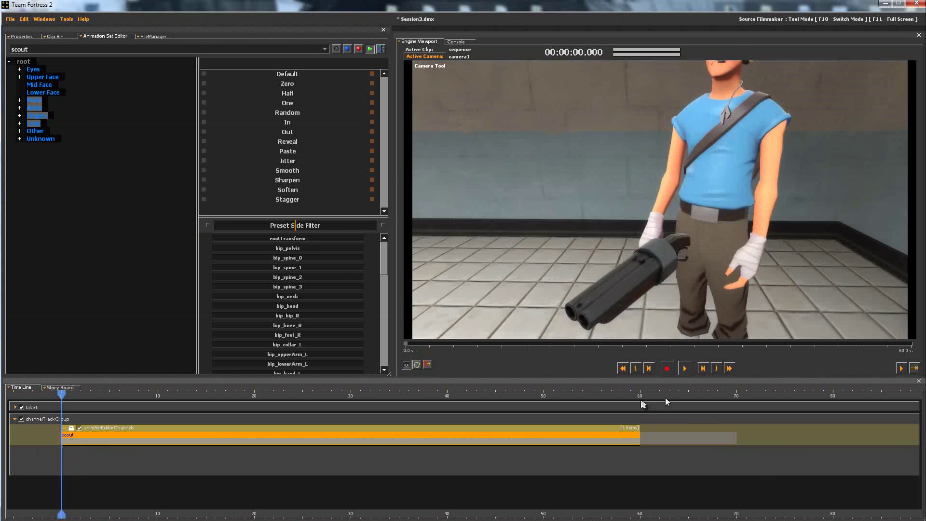
left_click(684, 368)
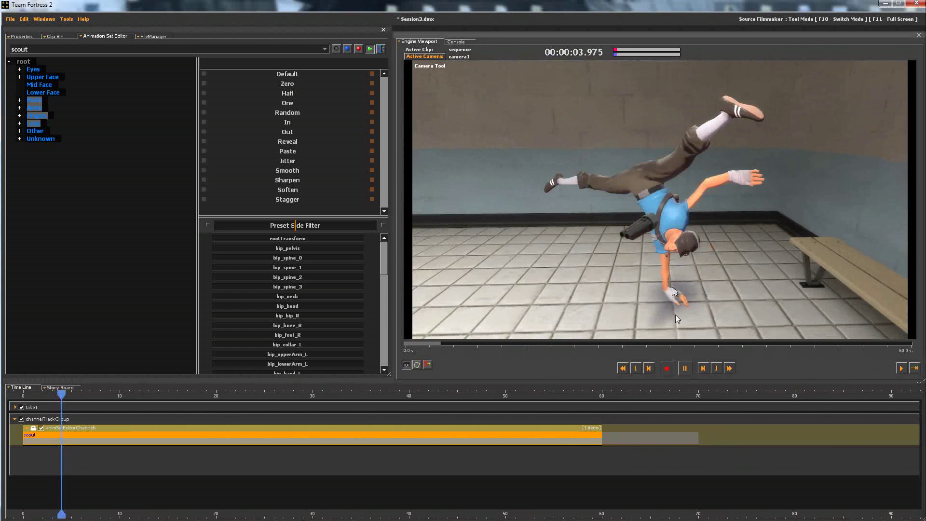
left_click(686, 370)
Scrub to the handstand pose and set a graph-editor time selection of about 25 seconds.
left_click(626, 370)
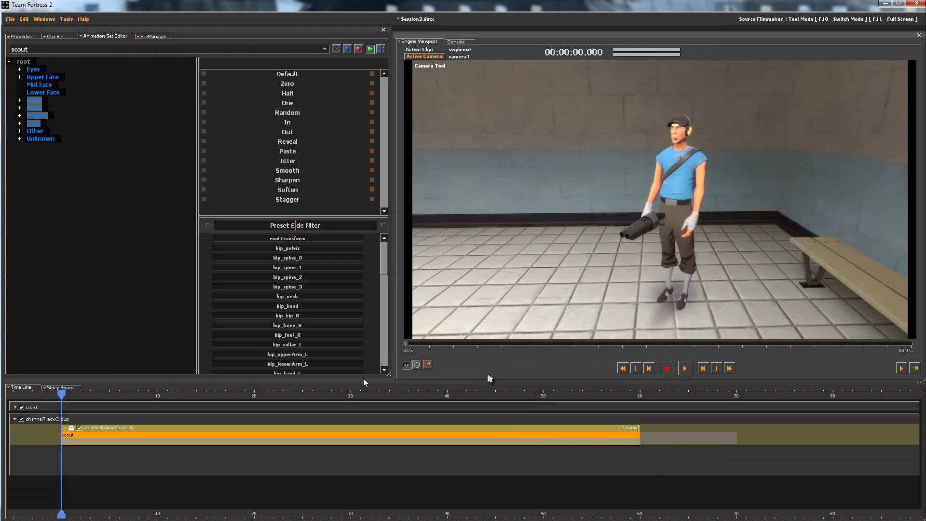
left_click_drag(61, 392, 86, 391)
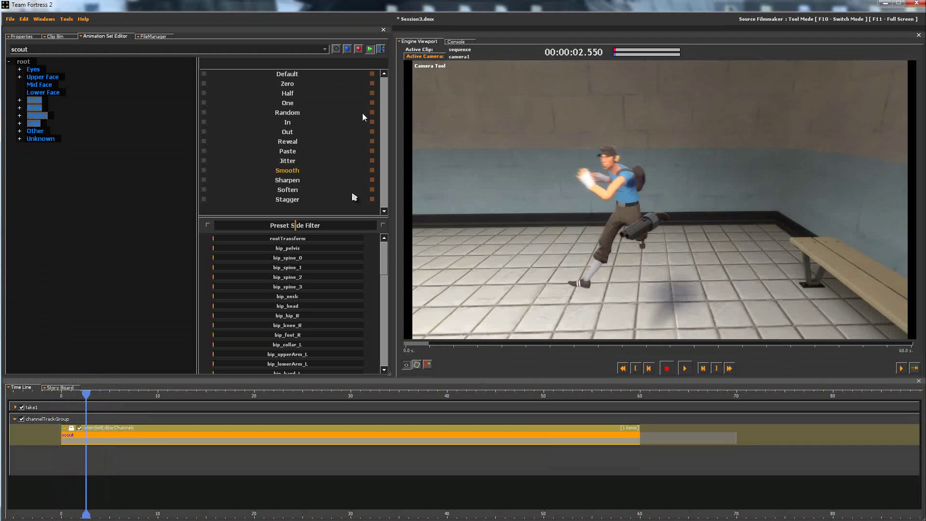
left_click(359, 49)
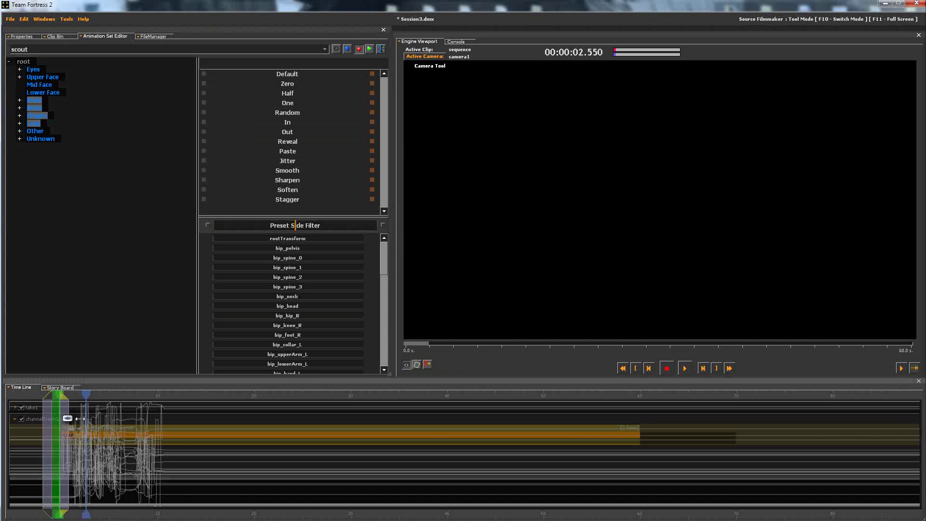
left_click_drag(80, 419, 295, 415)
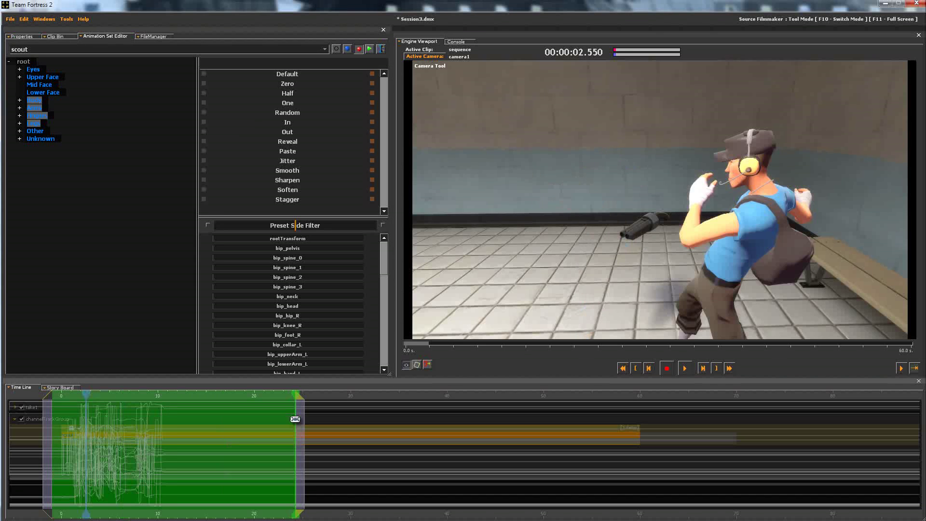
left_click(172, 393)
left_click_drag(169, 393, 94, 397)
Select Body > bip_pelvis and rotate the Scout's pelvis and torso forward.
left_click(36, 101)
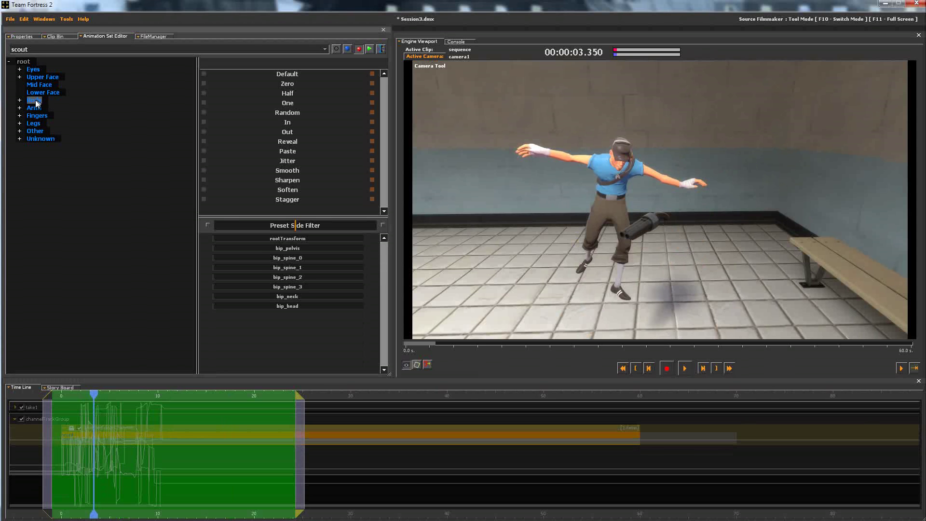
left_click(265, 251)
left_click(425, 365)
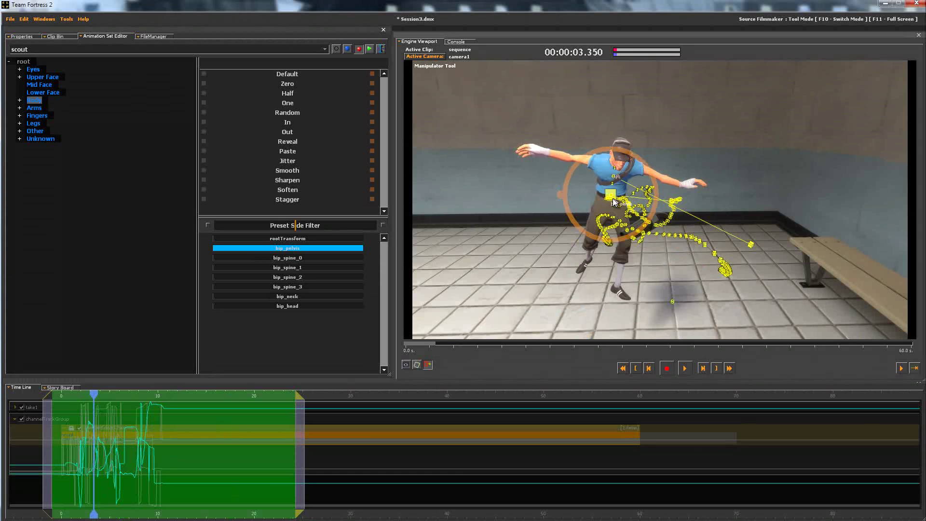
key("w")
left_click_drag(605, 201, 510, 243)
key("ctrl+z")
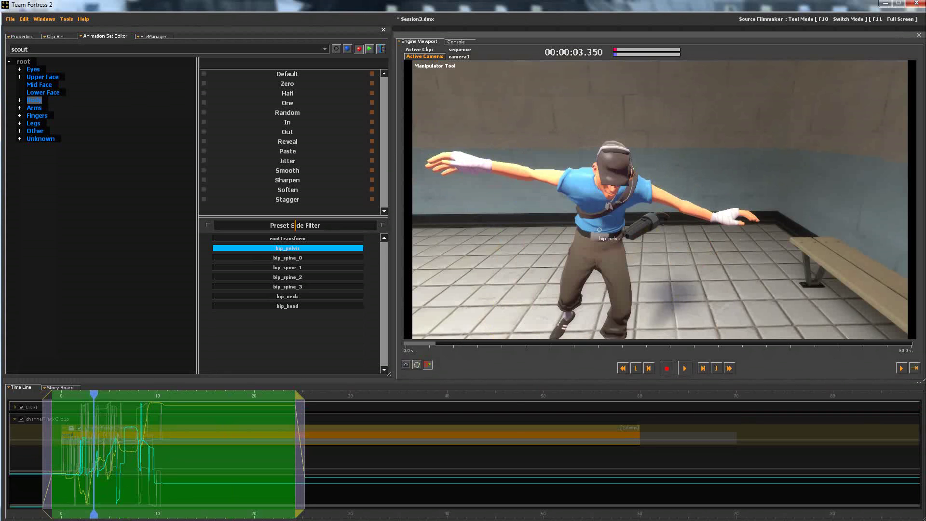
key("e")
left_click_drag(606, 249, 655, 210)
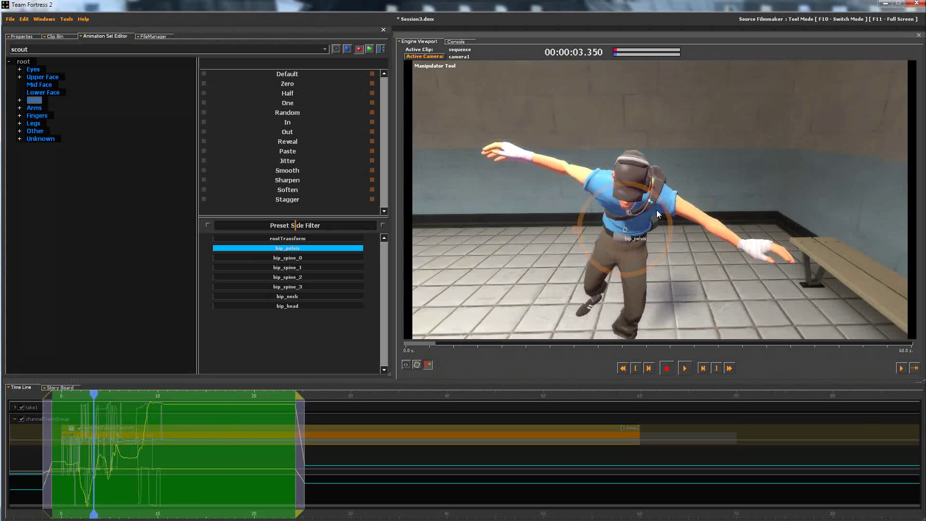
Replay the edited dance from frame 0.
key("w")
left_click(685, 368)
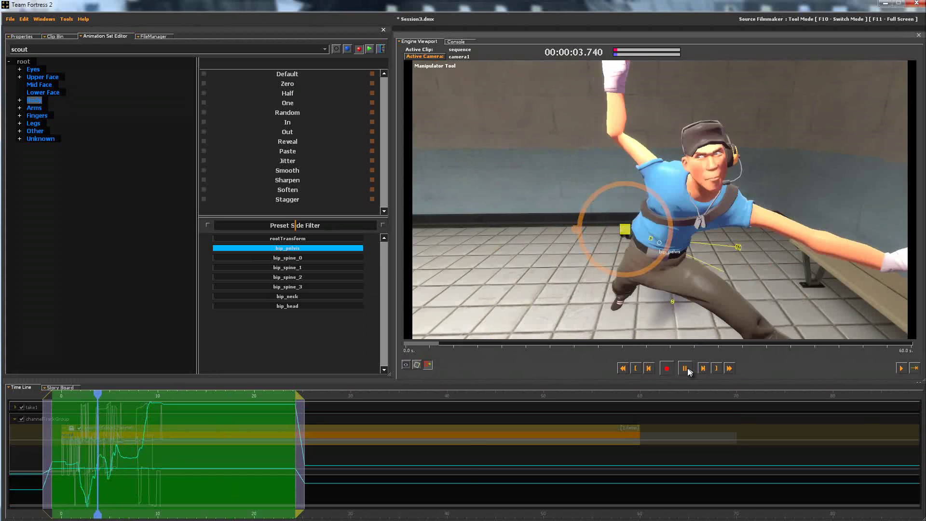
left_click(406, 365)
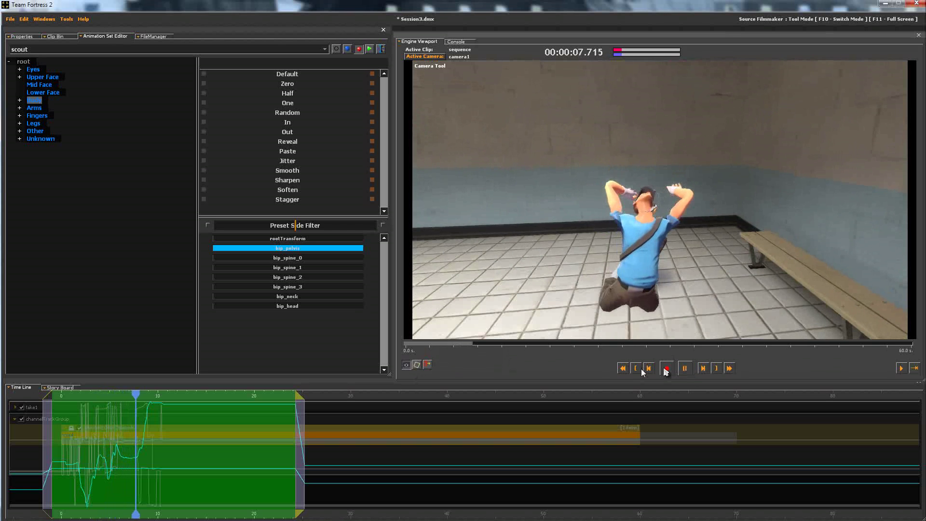
left_click(685, 368)
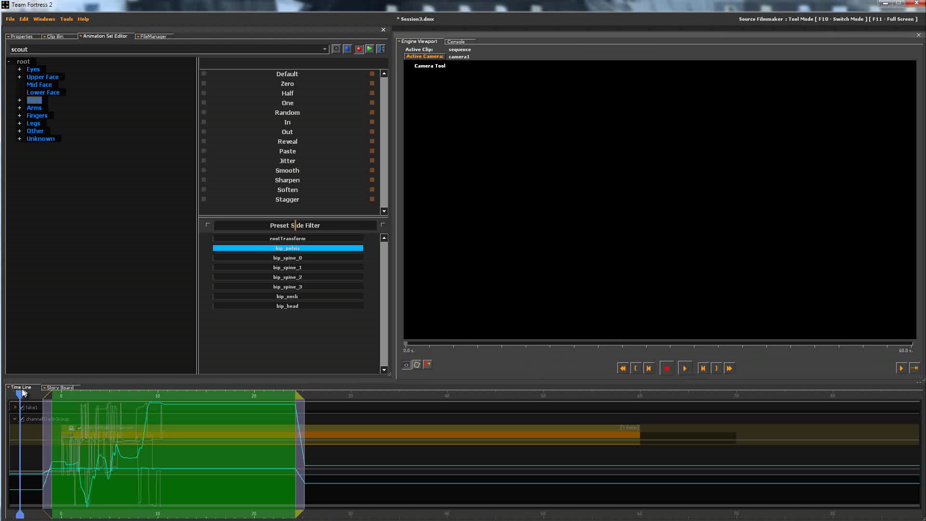
left_click_drag(17, 394, 52, 397)
left_click(684, 368)
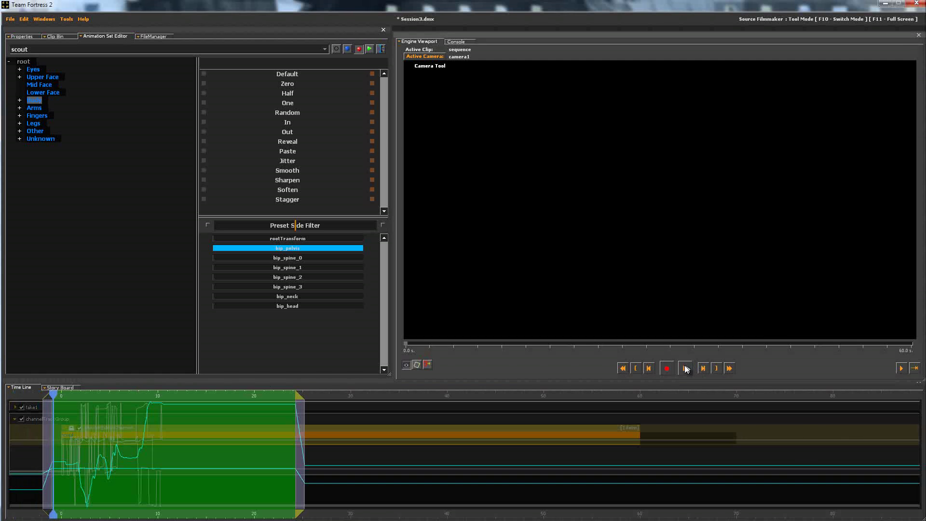